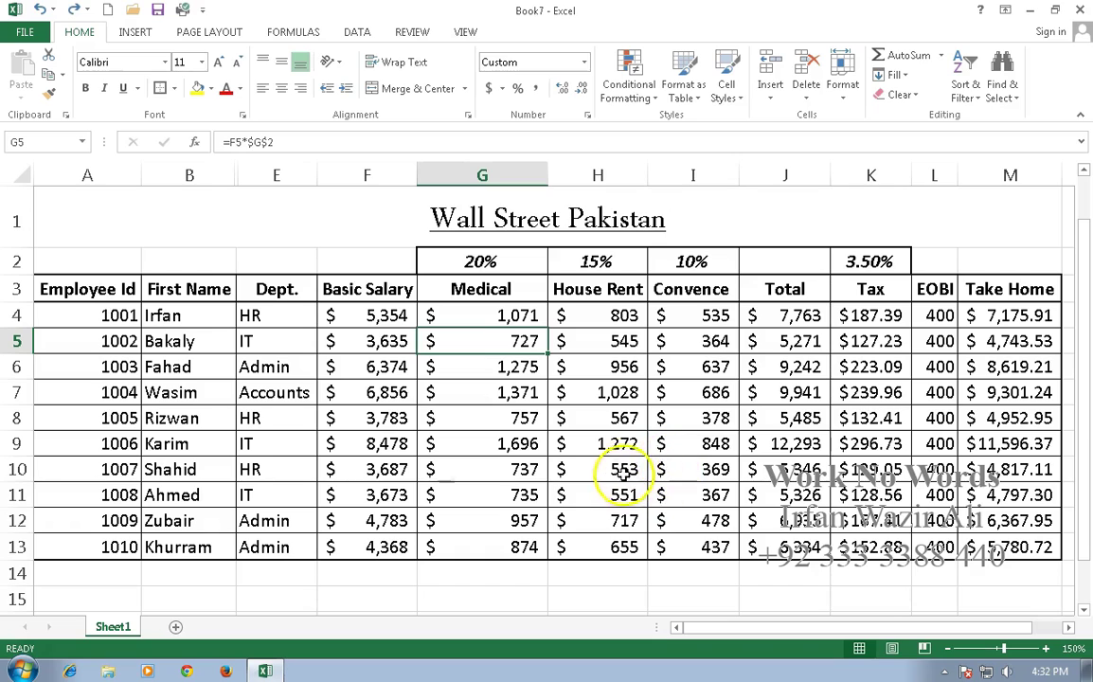
Fill cells G5, H10 and I7 with yellow.
{"action": "left_click", "coordinate": [701, 393], "text": "ctrl"}
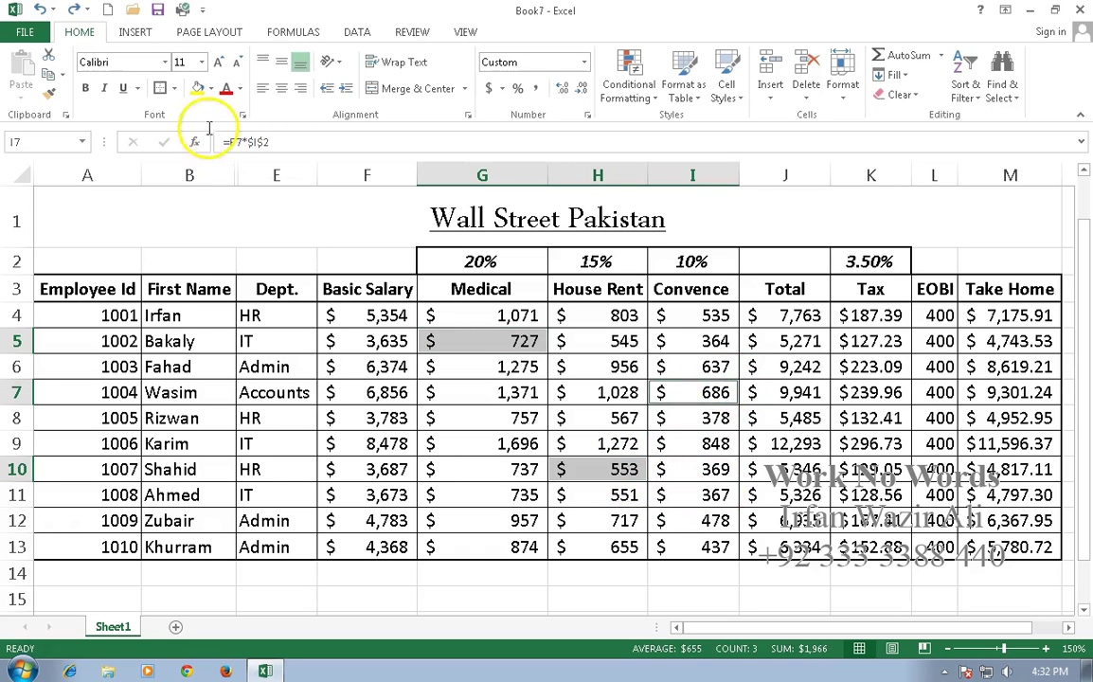
{"action": "left_click", "coordinate": [198, 88]}
{"action": "scroll", "coordinate": [431, 405], "scroll_direction": "down", "scroll_amount": 1}
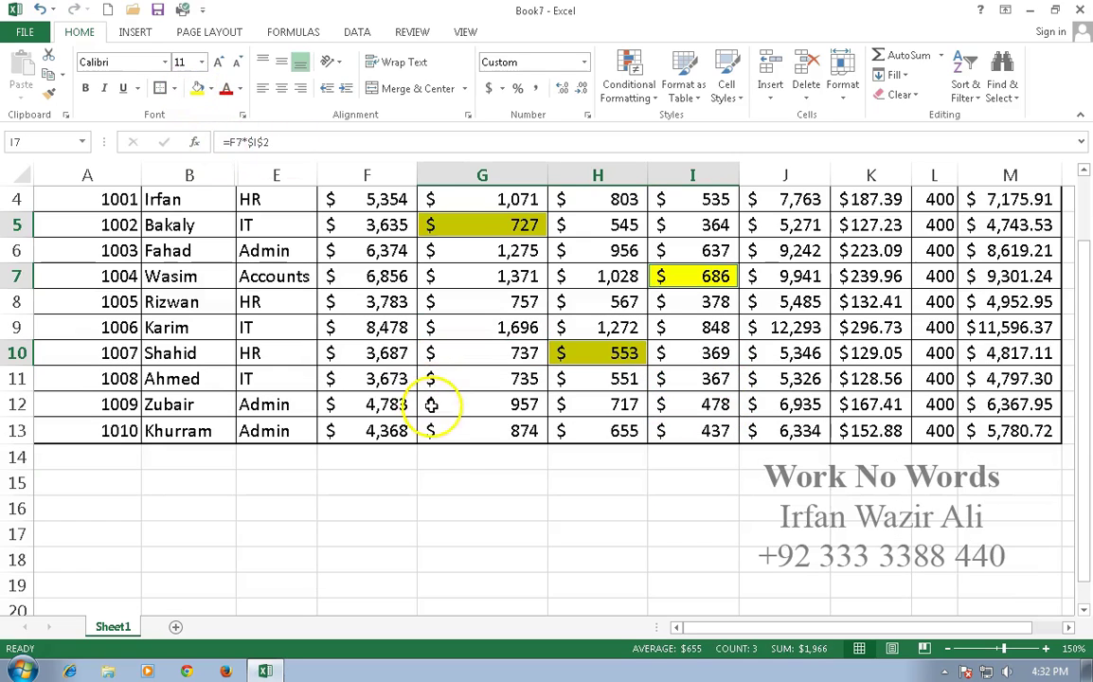
Enter a + label in cell F15 below the salary table.
{"action": "left_click", "coordinate": [461, 483]}
{"action": "left_click", "coordinate": [398, 485]}
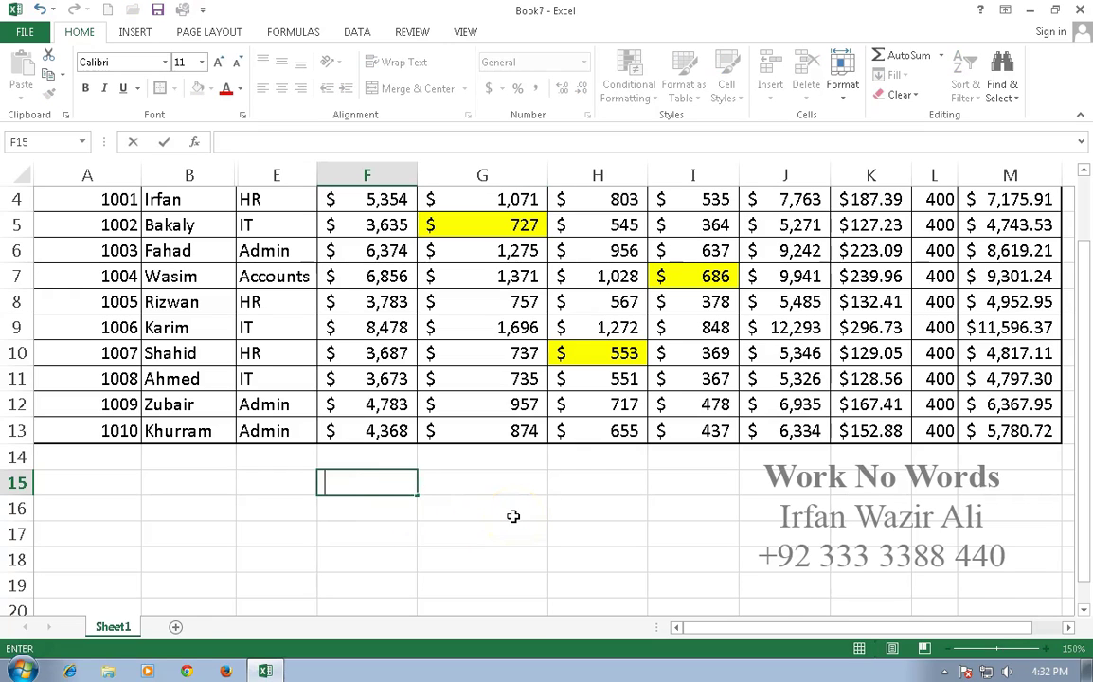
{"action": "type", "text": "+"}
{"action": "key", "text": "Return"}
Add the three yellow cells in G15 with the formula =G5+H10+I7.
{"action": "key", "text": "Up"}
{"action": "key", "text": "Right"}
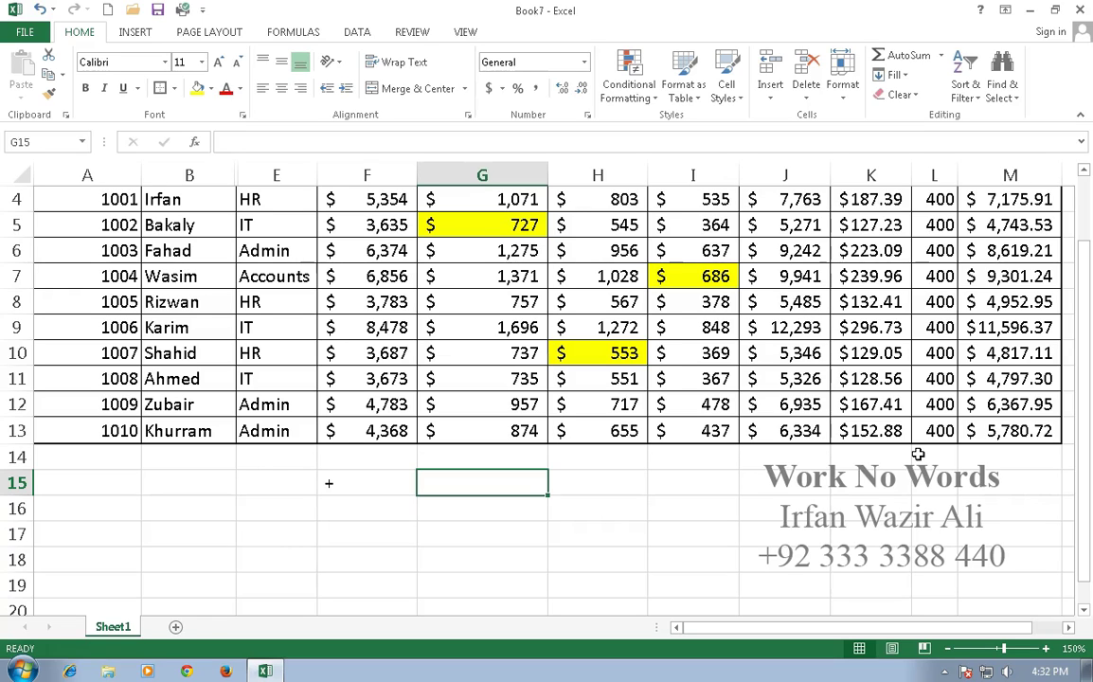
{"action": "type", "text": "="}
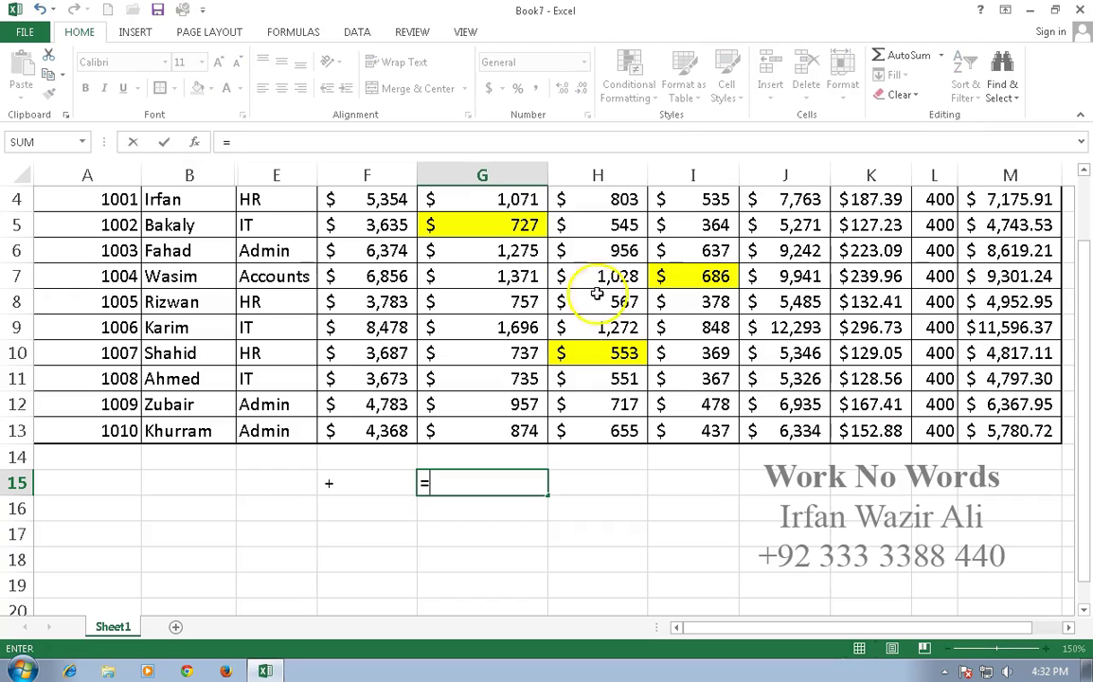
{"action": "left_click", "coordinate": [527, 225]}
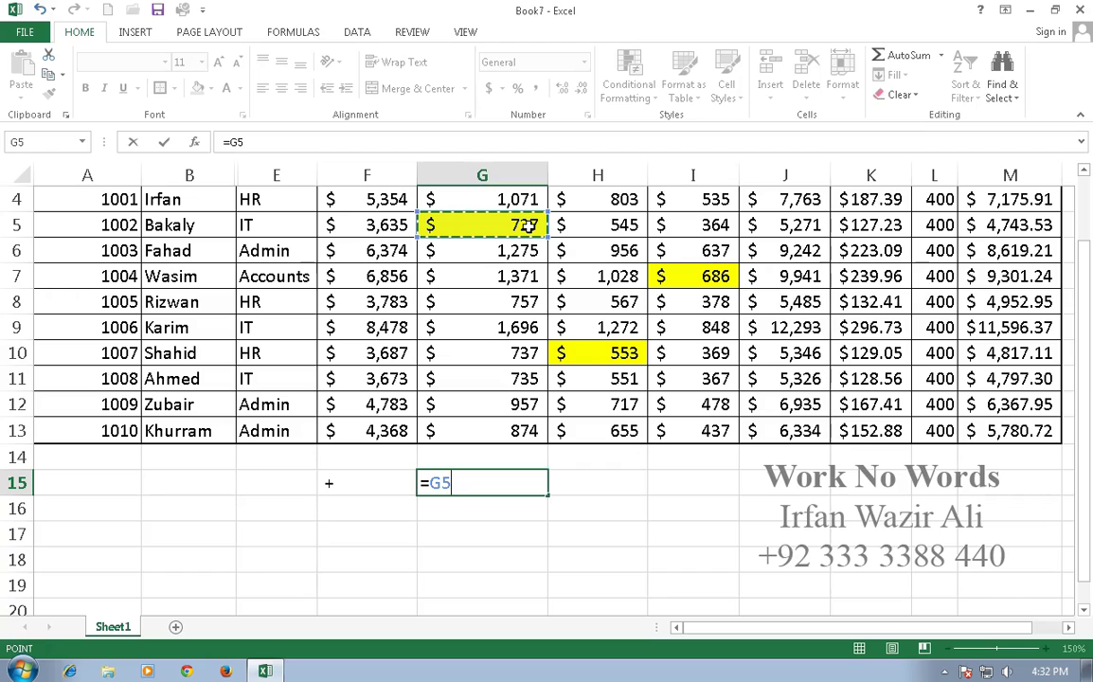
{"action": "type", "text": "+"}
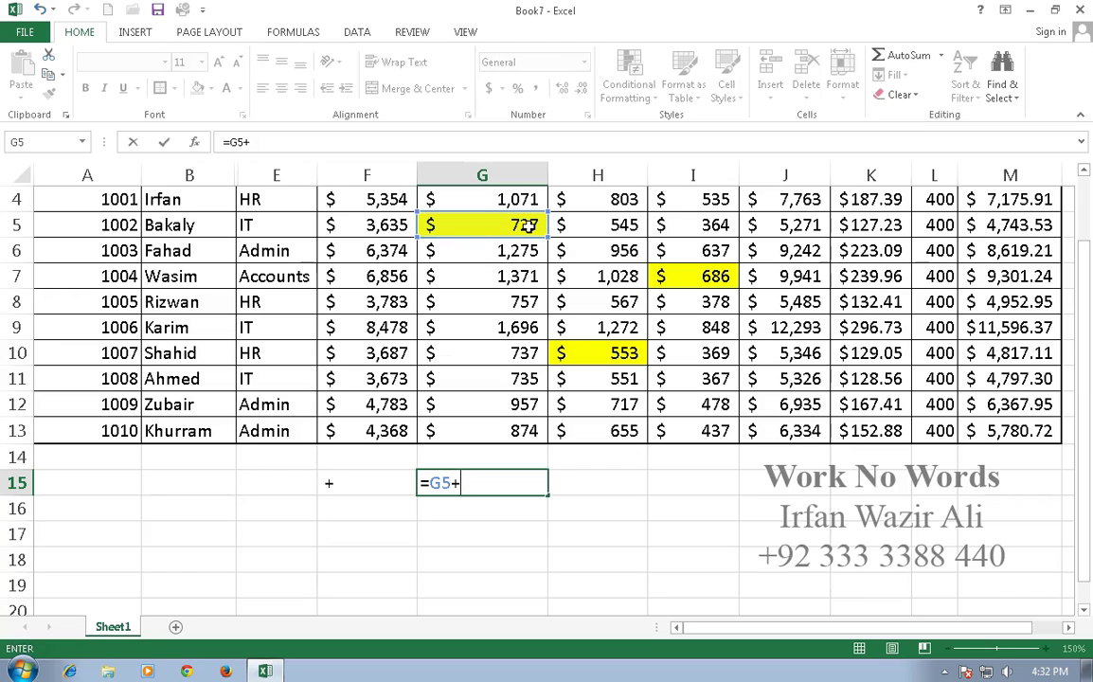
{"action": "left_click", "coordinate": [618, 358]}
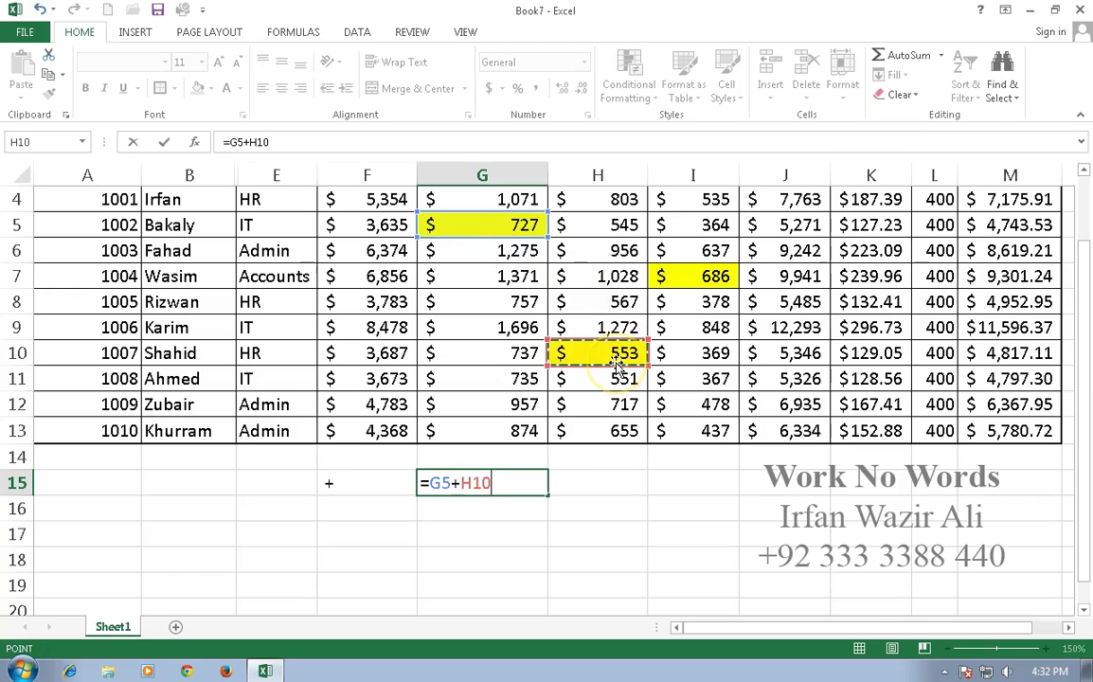
{"action": "type", "text": "+"}
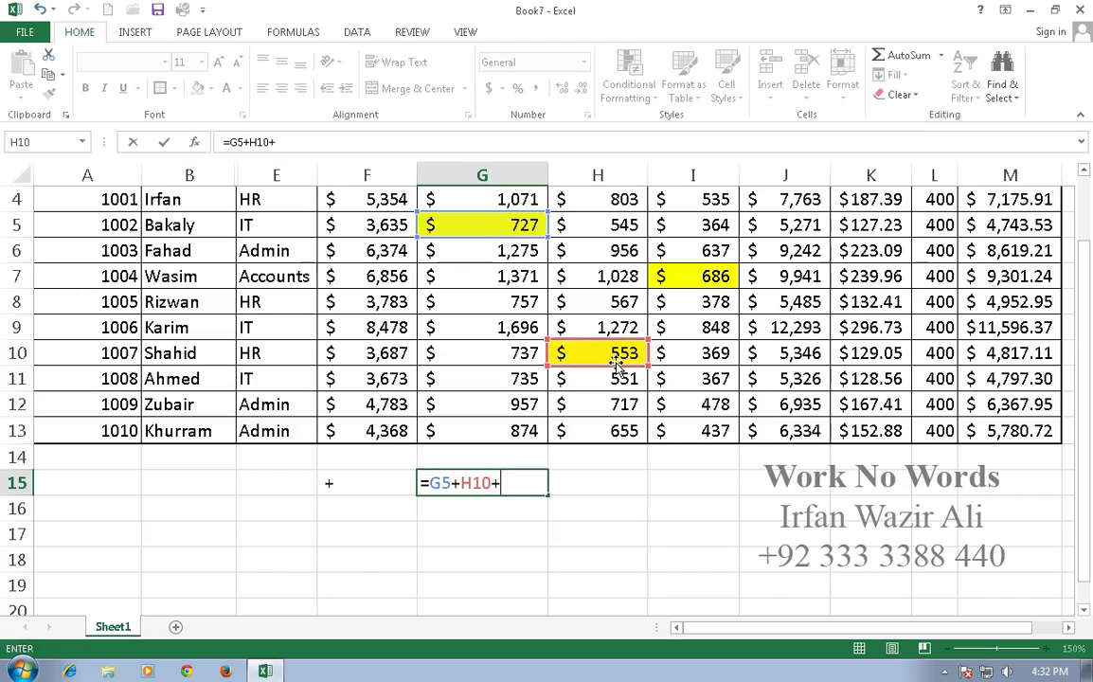
{"action": "left_click", "coordinate": [698, 276]}
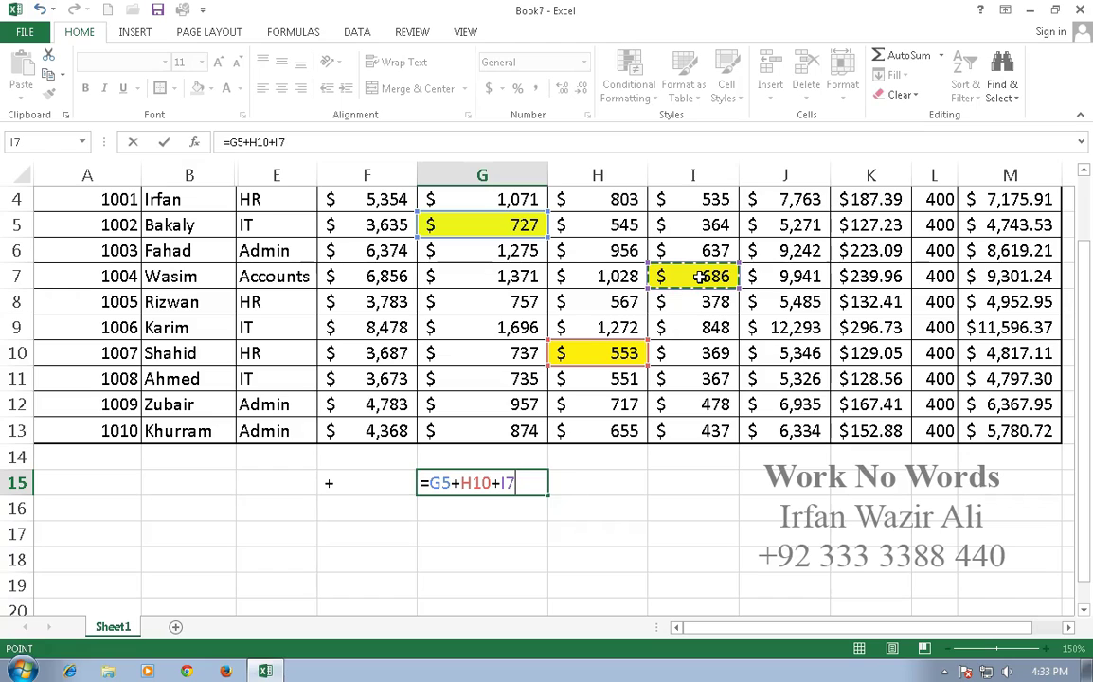
{"action": "key", "text": "Return"}
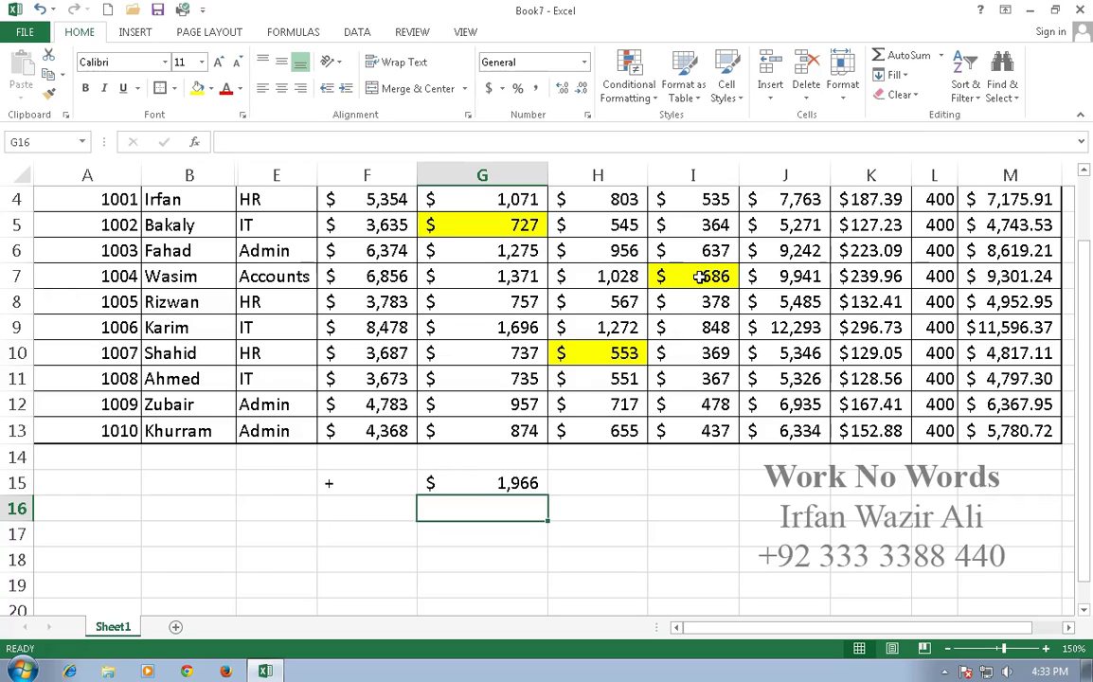
Enter a - label in cell F16, under the + label.
{"action": "key", "text": "Left"}
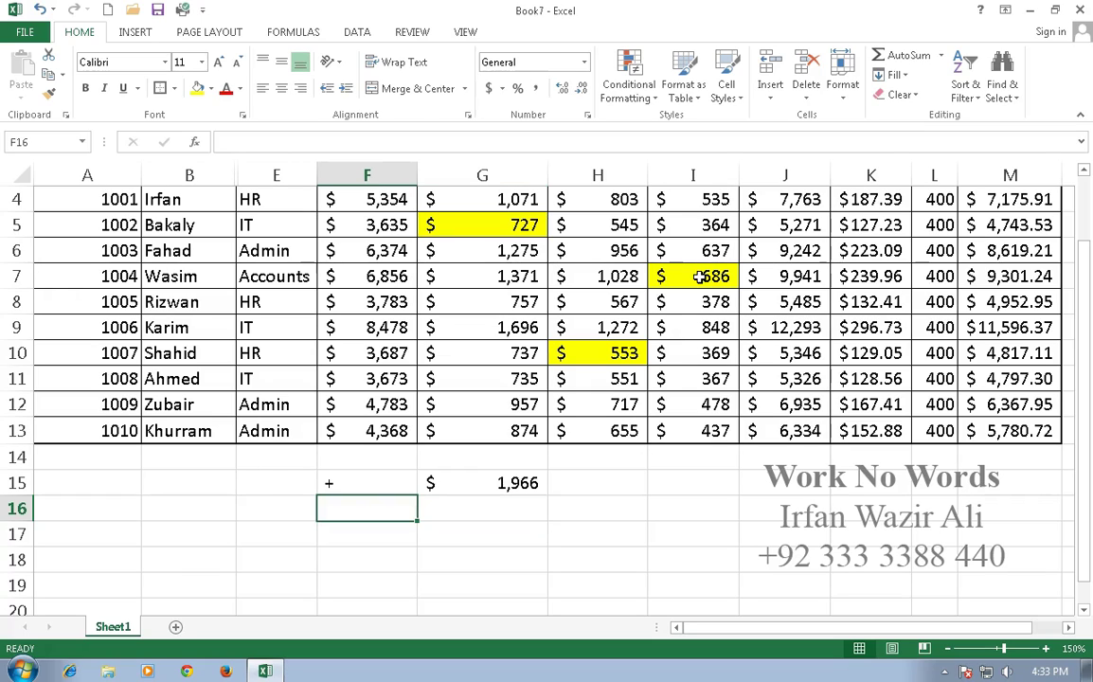
{"action": "type", "text": "-"}
{"action": "key", "text": "Return"}
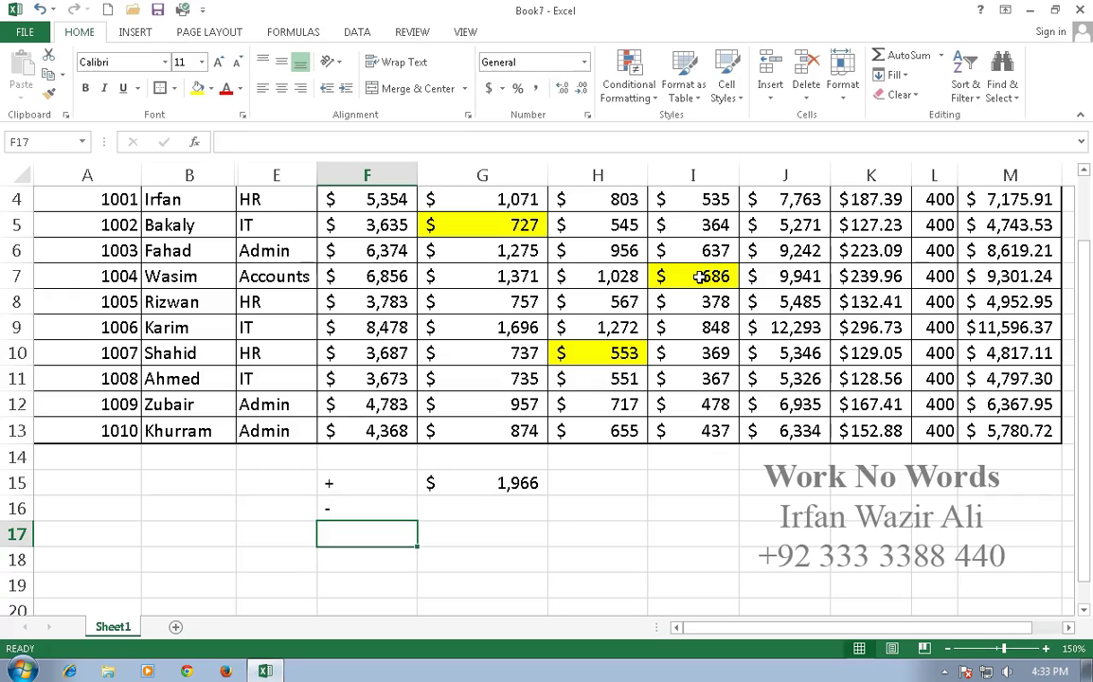
Subtract the yellow cells in G16 with the formula =G5-H10-I7.
{"action": "key", "text": "Up"}
{"action": "key", "text": "Right"}
{"action": "type", "text": "="}
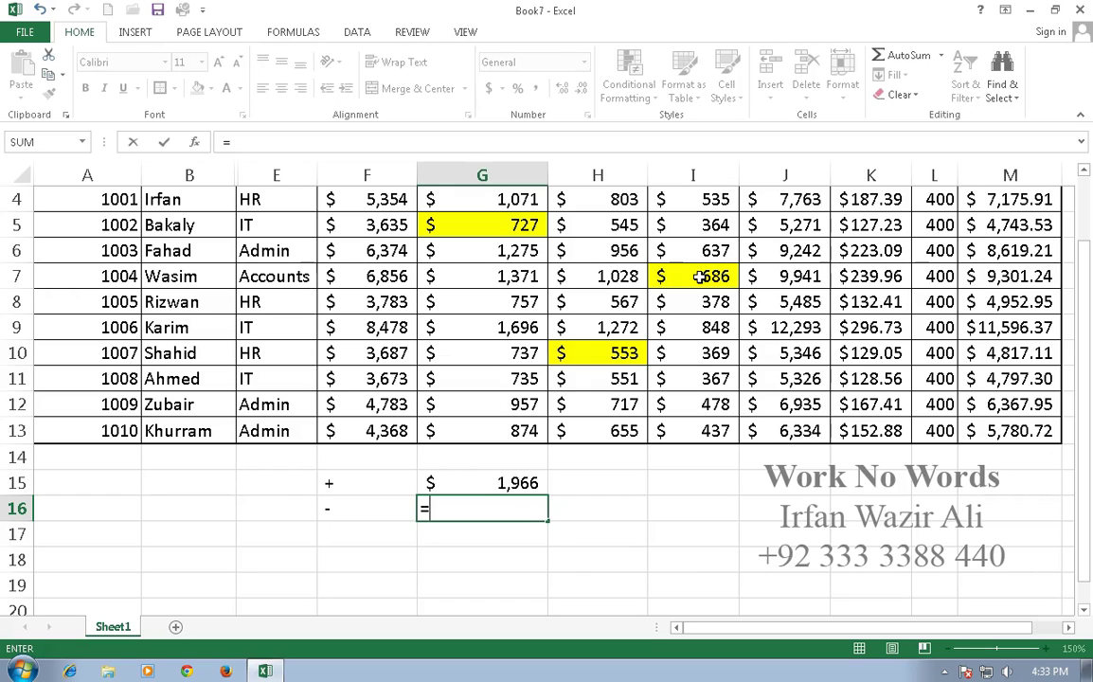
{"action": "left_click", "coordinate": [510, 225]}
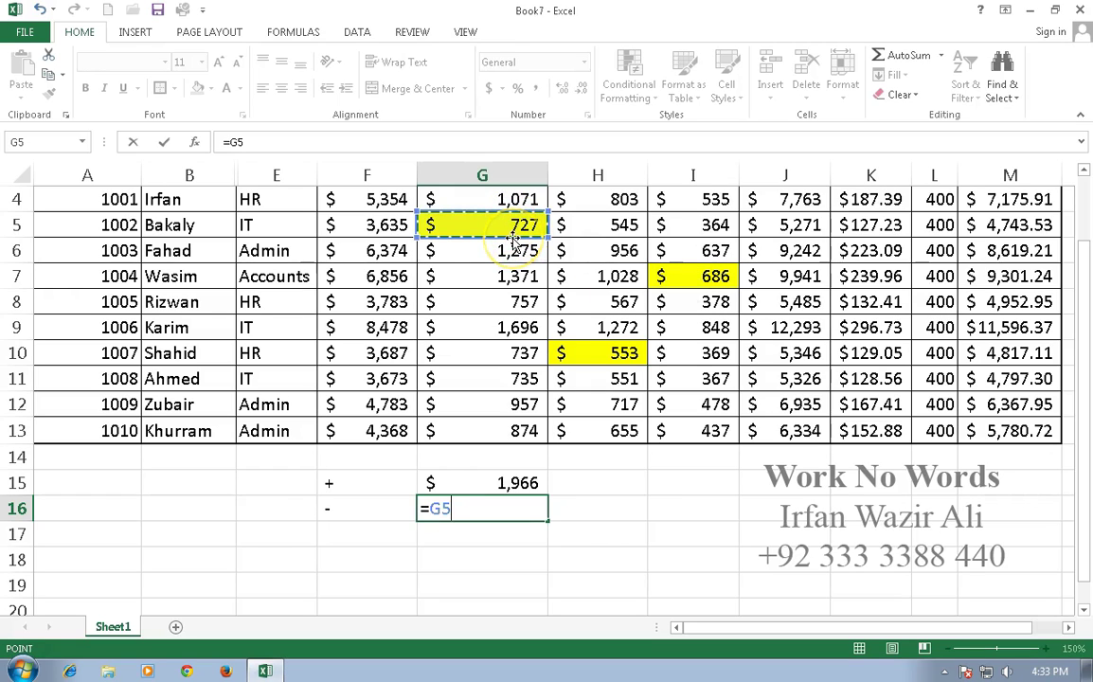
{"action": "type", "text": "_"}
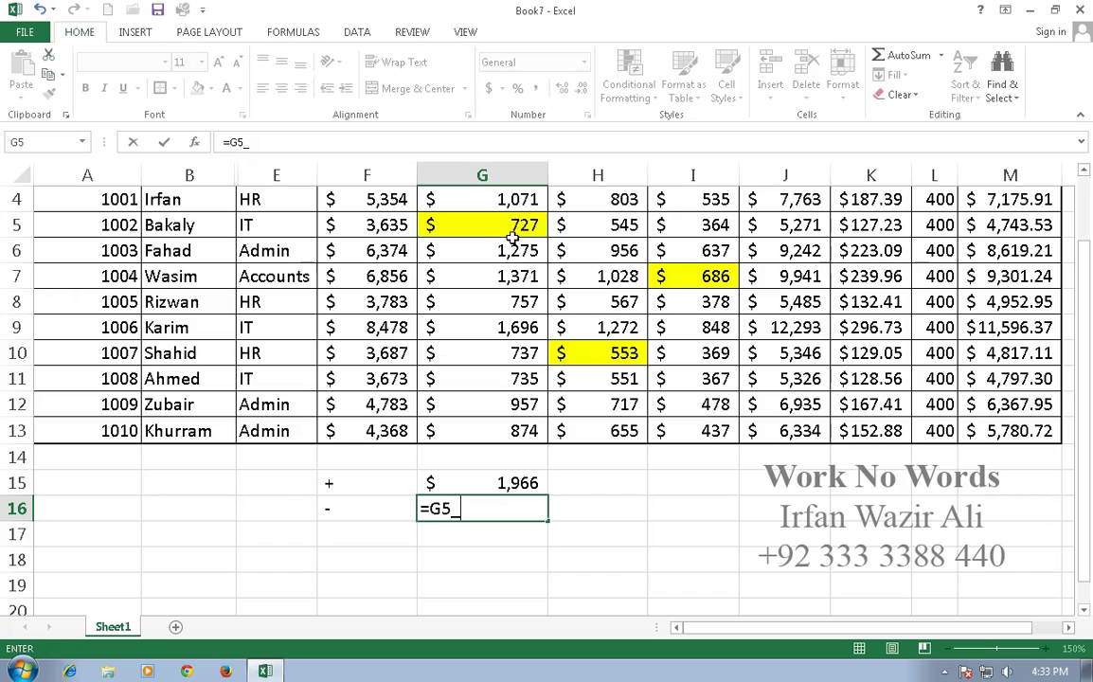
{"action": "key", "text": "BackSpace"}
{"action": "type", "text": "-"}
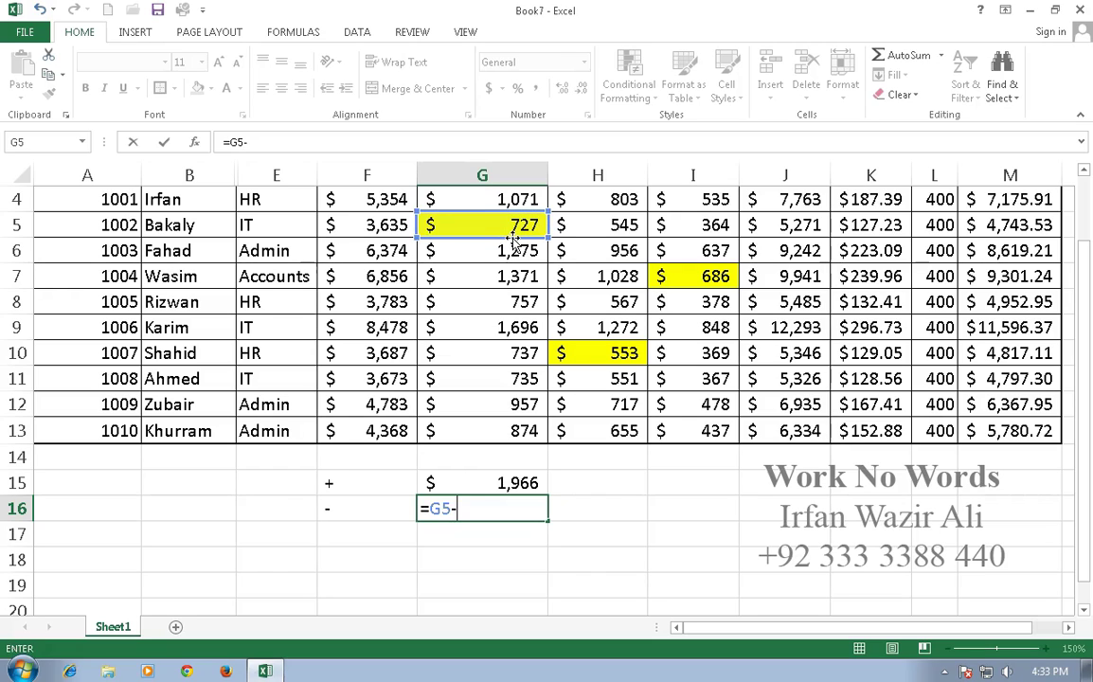
{"action": "left_click", "coordinate": [600, 354]}
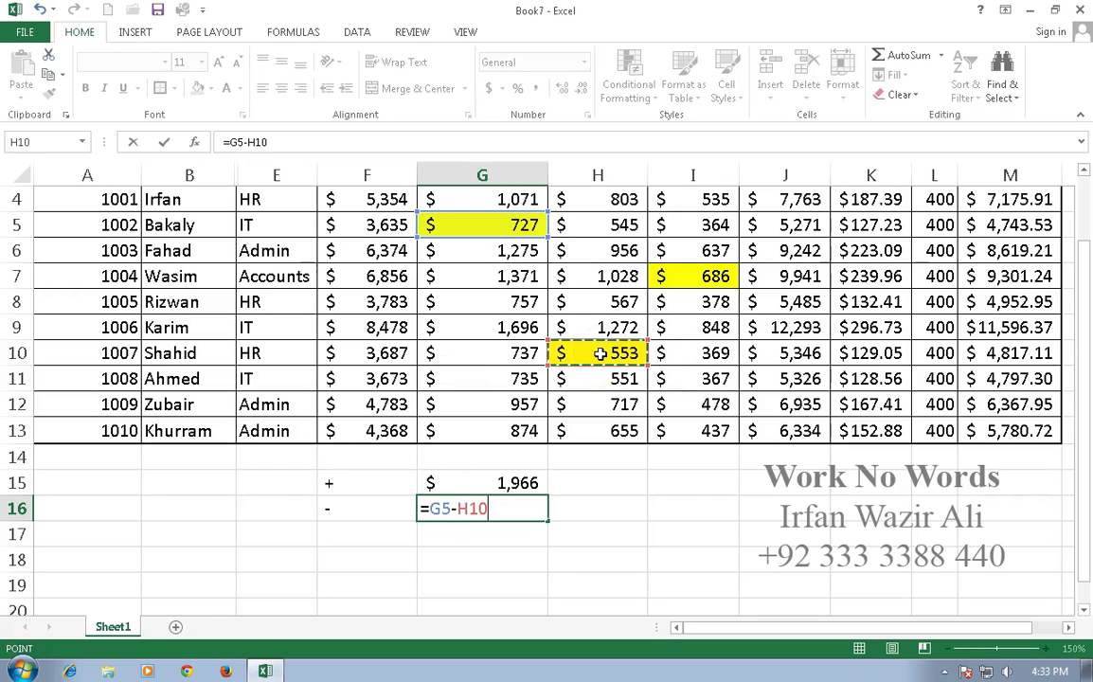
{"action": "type", "text": "-"}
{"action": "left_click", "coordinate": [673, 276]}
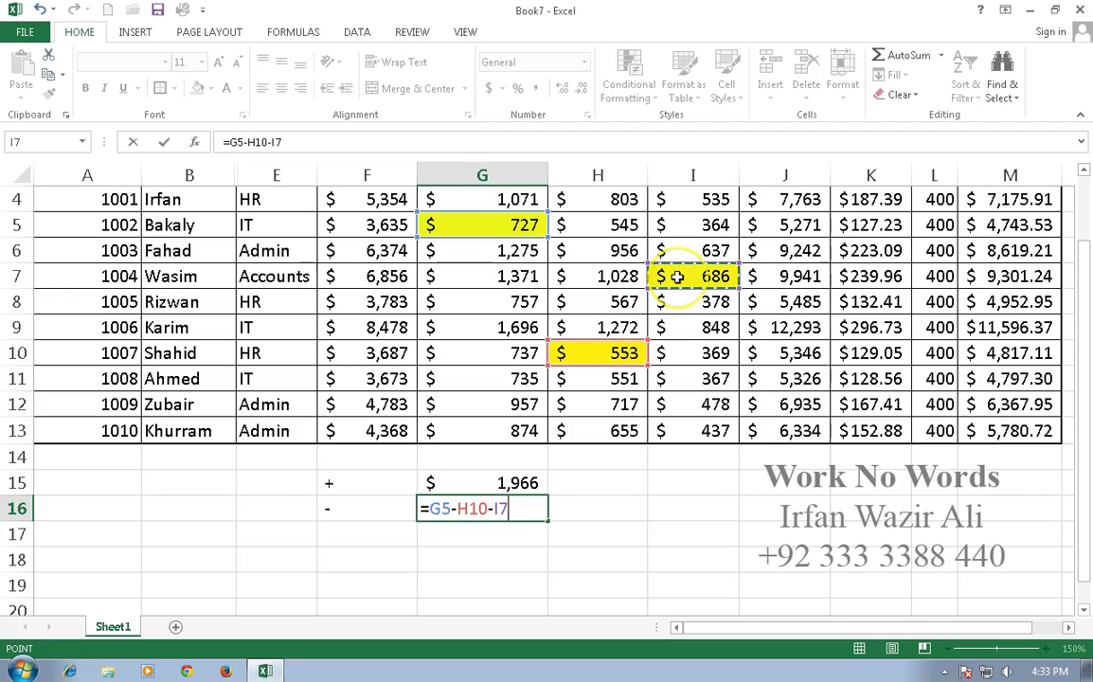
{"action": "key", "text": "Return"}
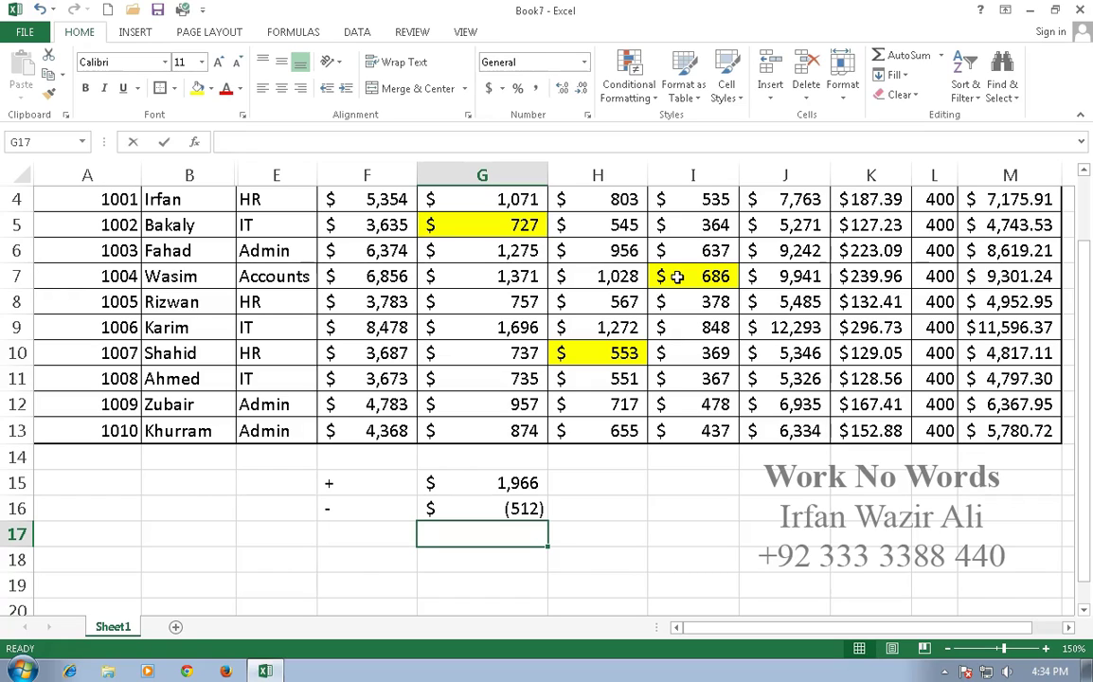
Combine addition and subtraction in G17 with the formula =G5+H10-I7.
{"action": "type", "text": "="}
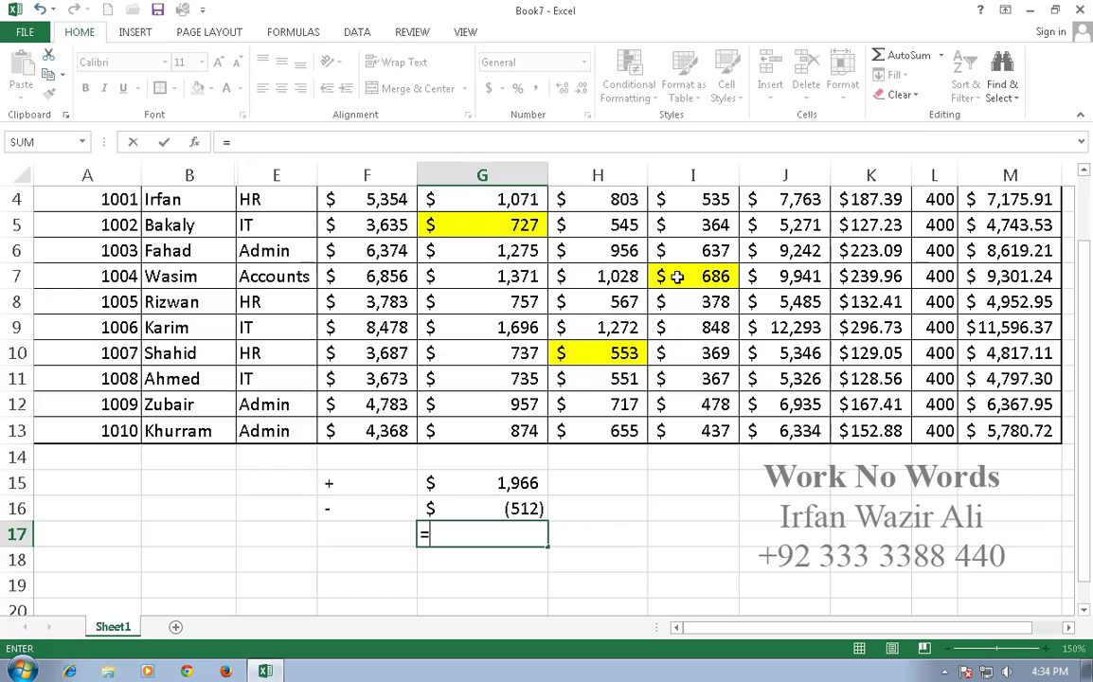
{"action": "left_click", "coordinate": [511, 224]}
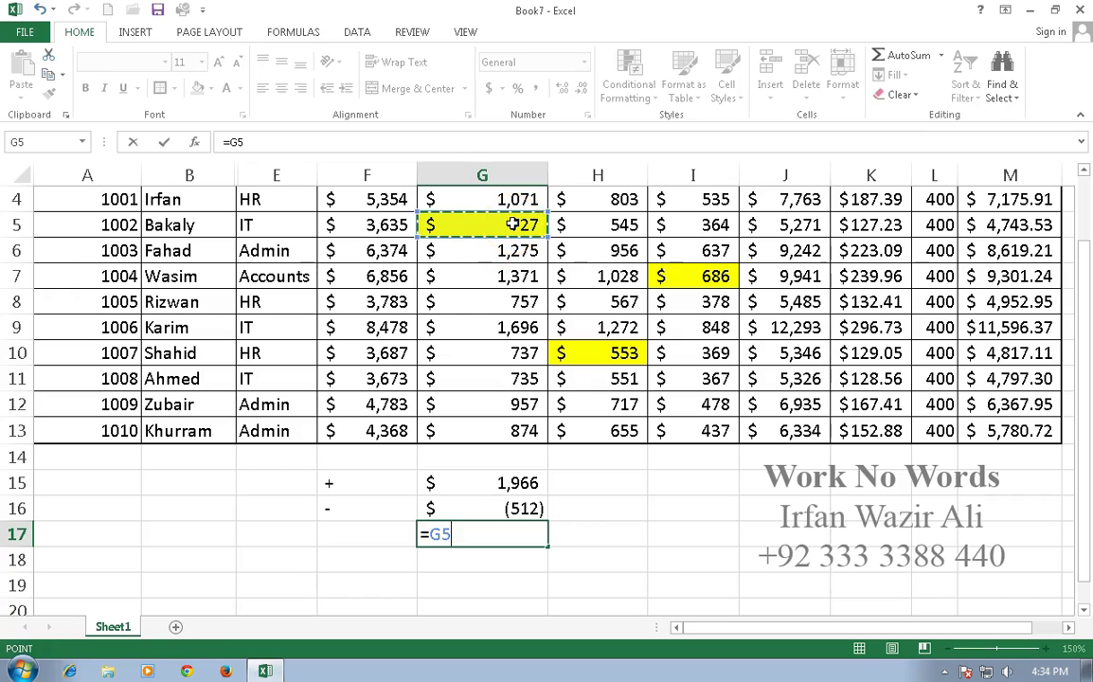
{"action": "type", "text": "+"}
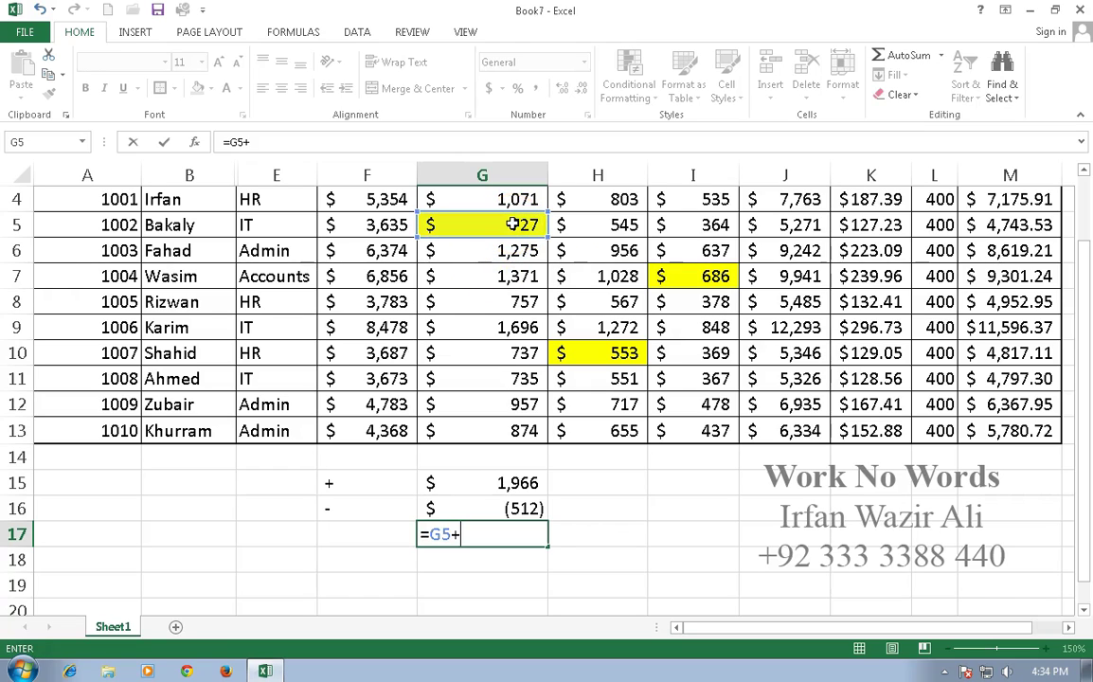
{"action": "left_click", "coordinate": [630, 353]}
{"action": "type", "text": "-"}
{"action": "left_click", "coordinate": [693, 276]}
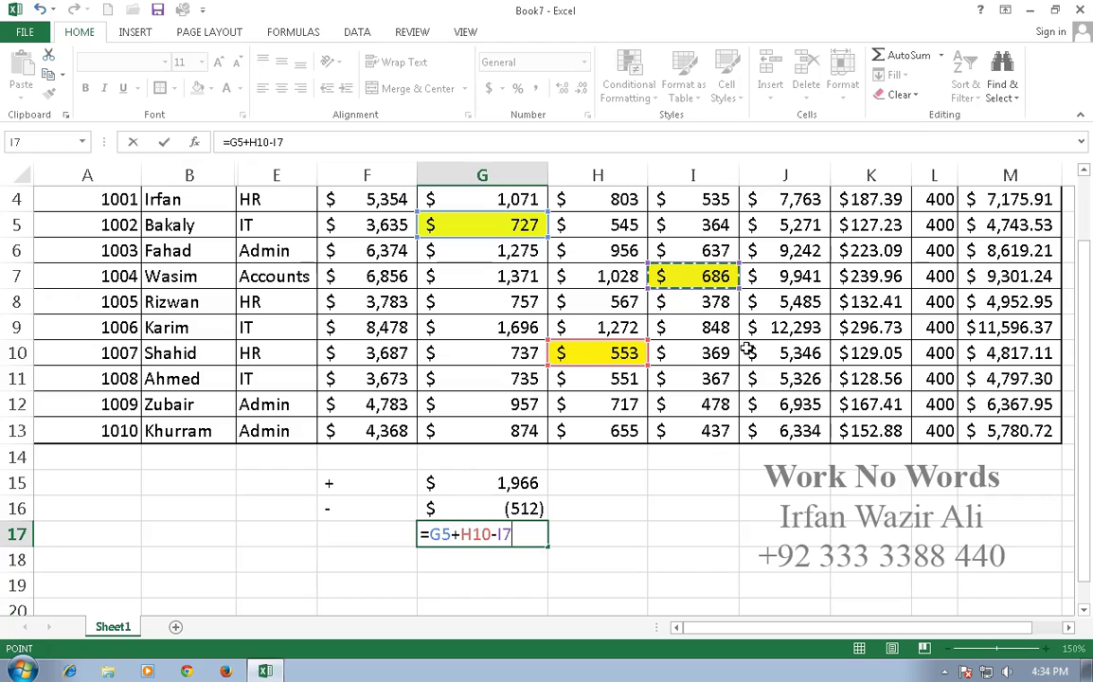
{"action": "key", "text": "Return"}
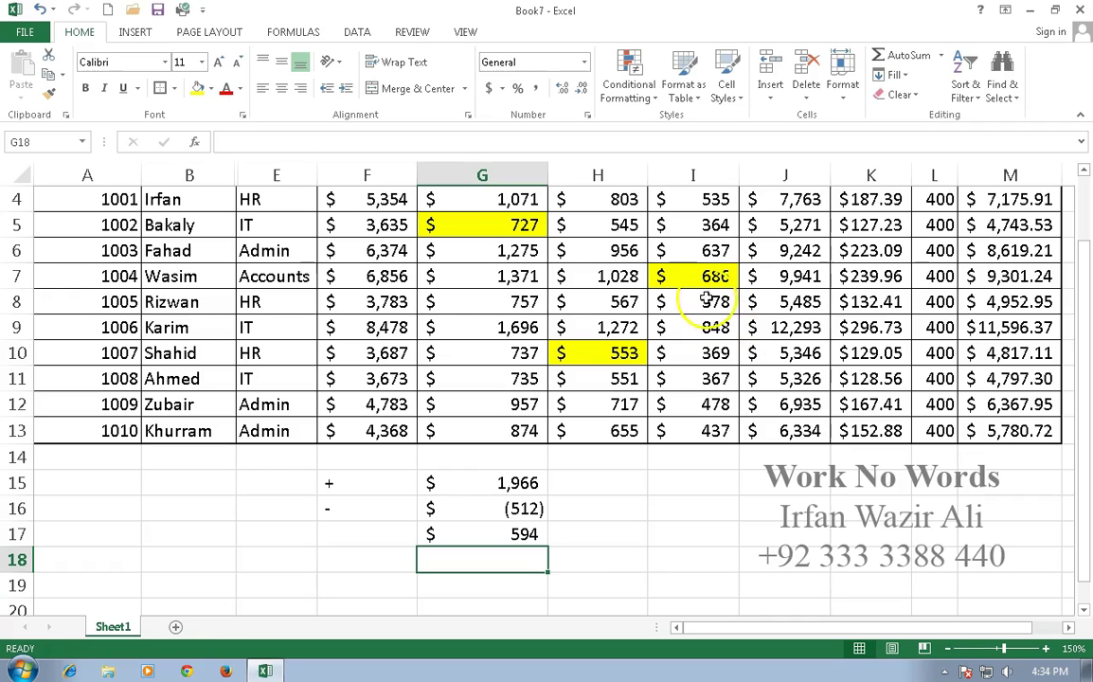
Remove the yellow fill from cell I7 by setting it to No Fill.
{"action": "left_click", "coordinate": [656, 276]}
{"action": "left_click", "coordinate": [214, 88]}
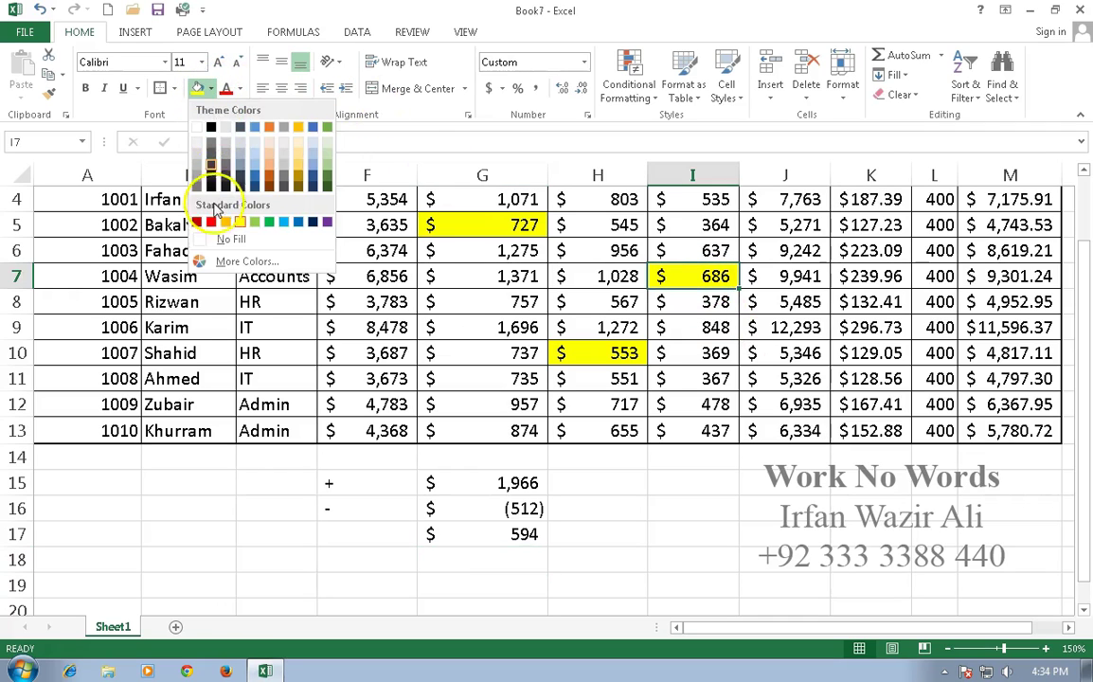
{"action": "left_click", "coordinate": [220, 243]}
Enter a / label in cell F18 for the division example.
{"action": "left_click", "coordinate": [473, 553]}
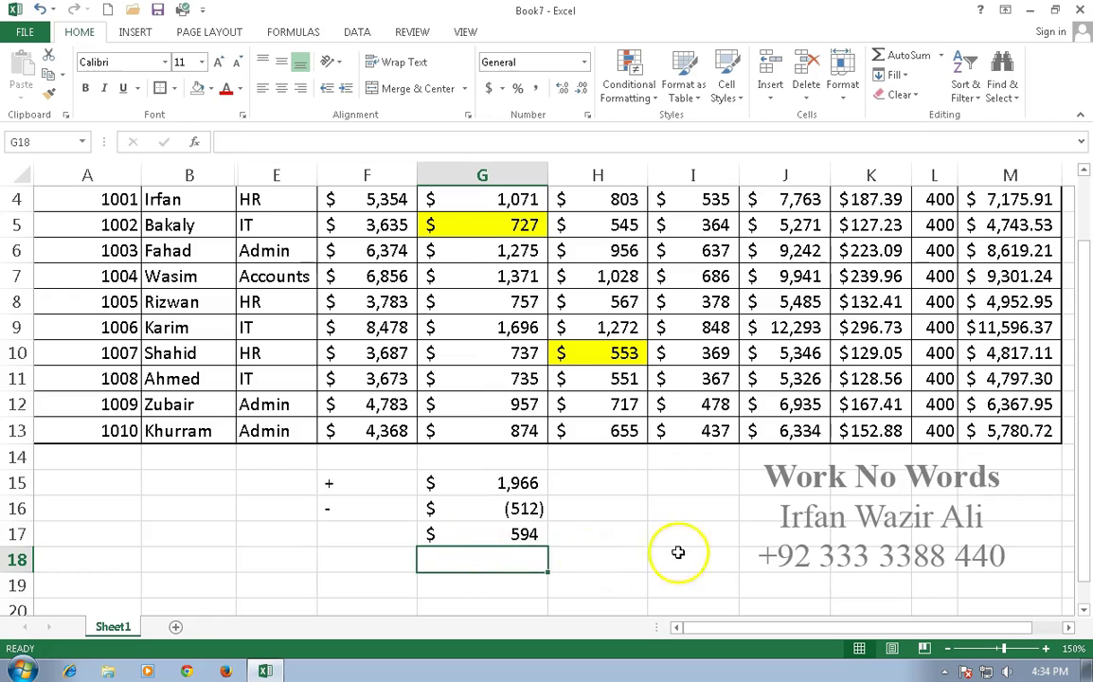
{"action": "left_click", "coordinate": [308, 559]}
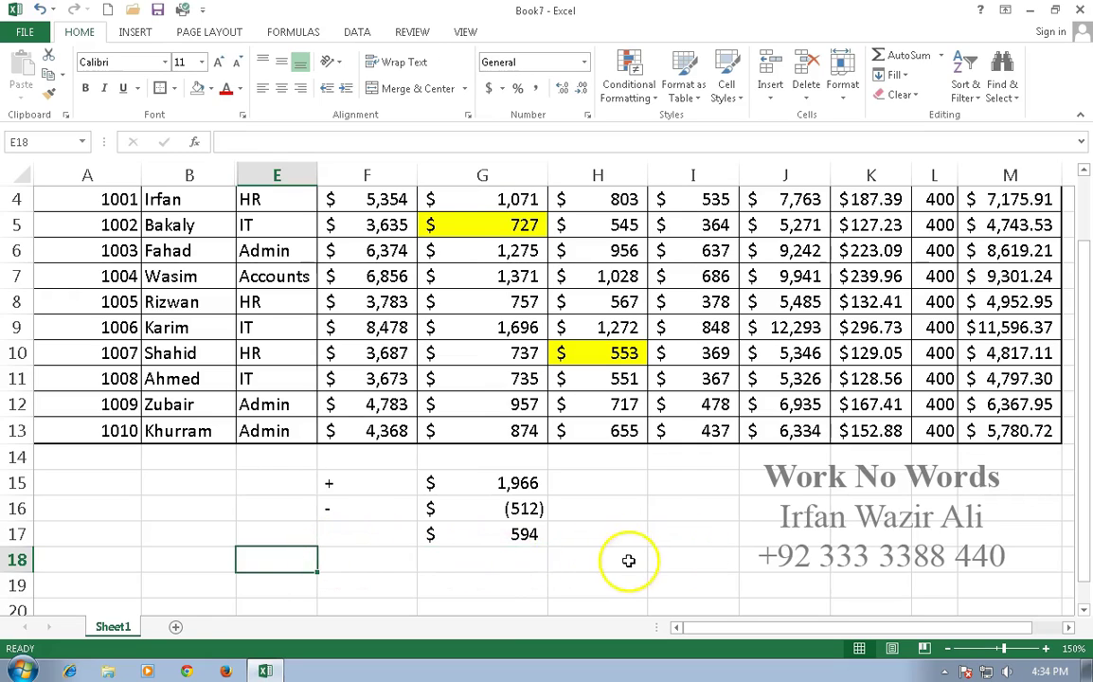
{"action": "left_click", "coordinate": [366, 559]}
{"action": "type", "text": "0"}
{"action": "key", "text": "BackSpace"}
{"action": "type", "text": ")"}
{"action": "key", "text": "BackSpace"}
{"action": "type", "text": "/"}
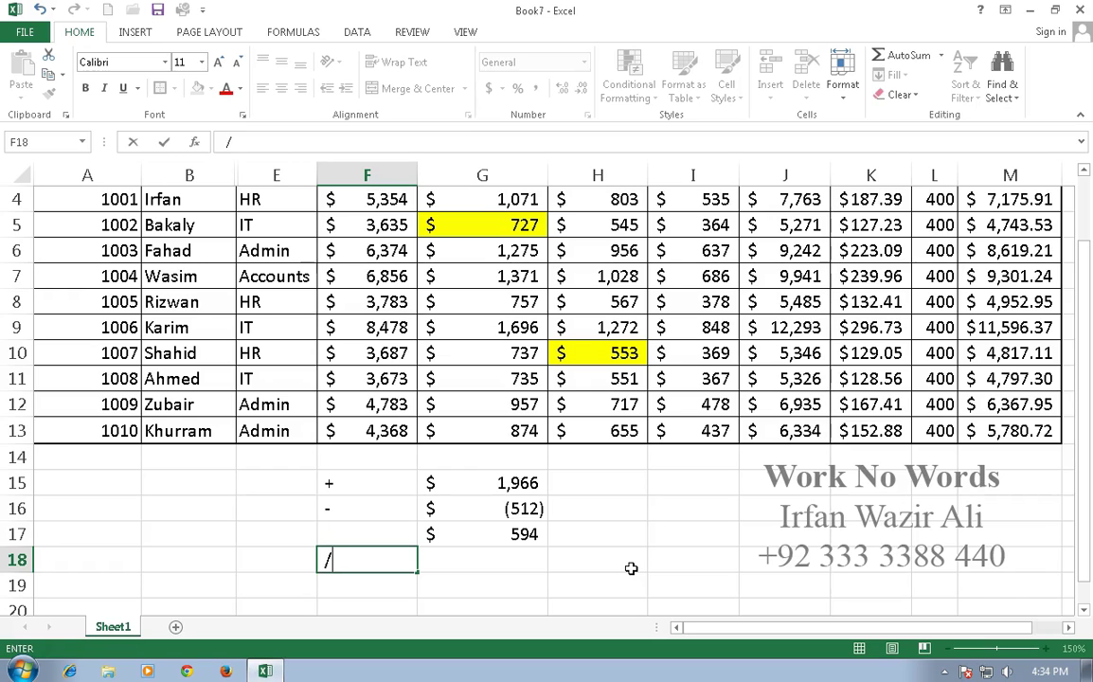
Divide the two remaining yellow cells in G18 with the formula =G5/H10.
{"action": "key", "text": "Tab"}
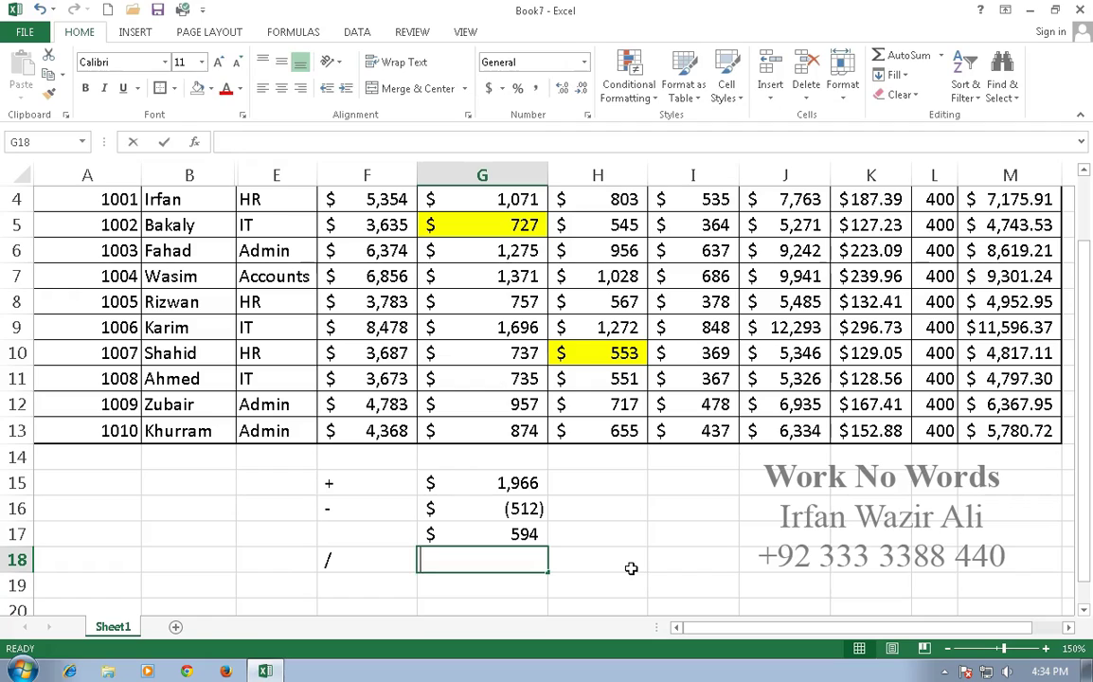
{"action": "type", "text": "="}
{"action": "left_click", "coordinate": [500, 227]}
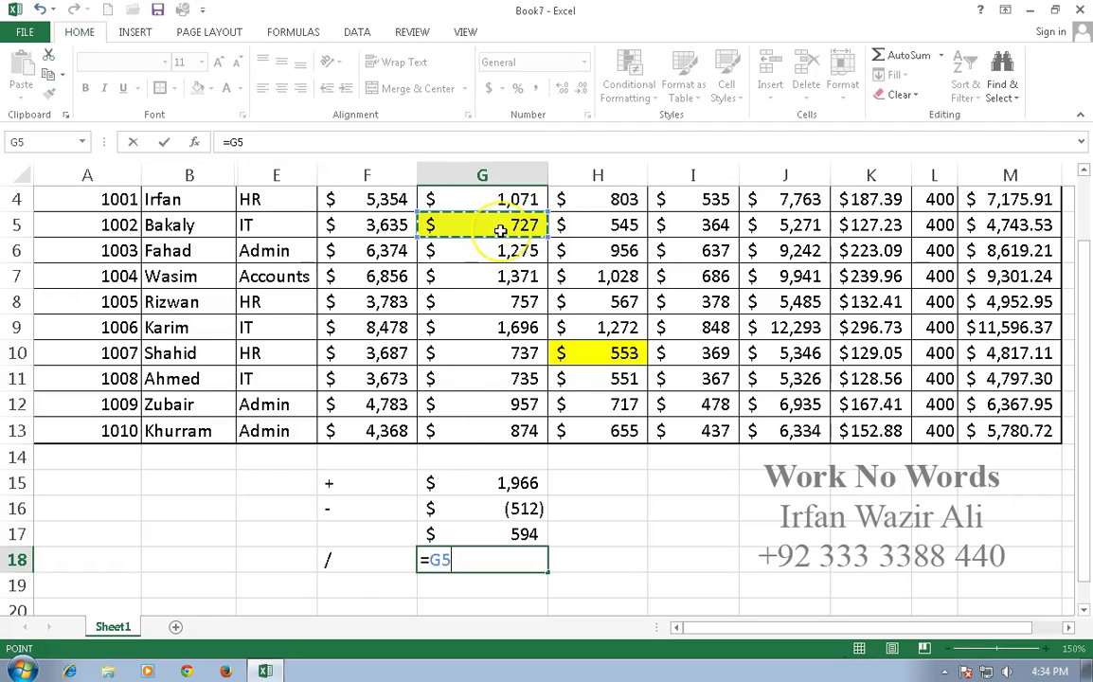
{"action": "type", "text": "/"}
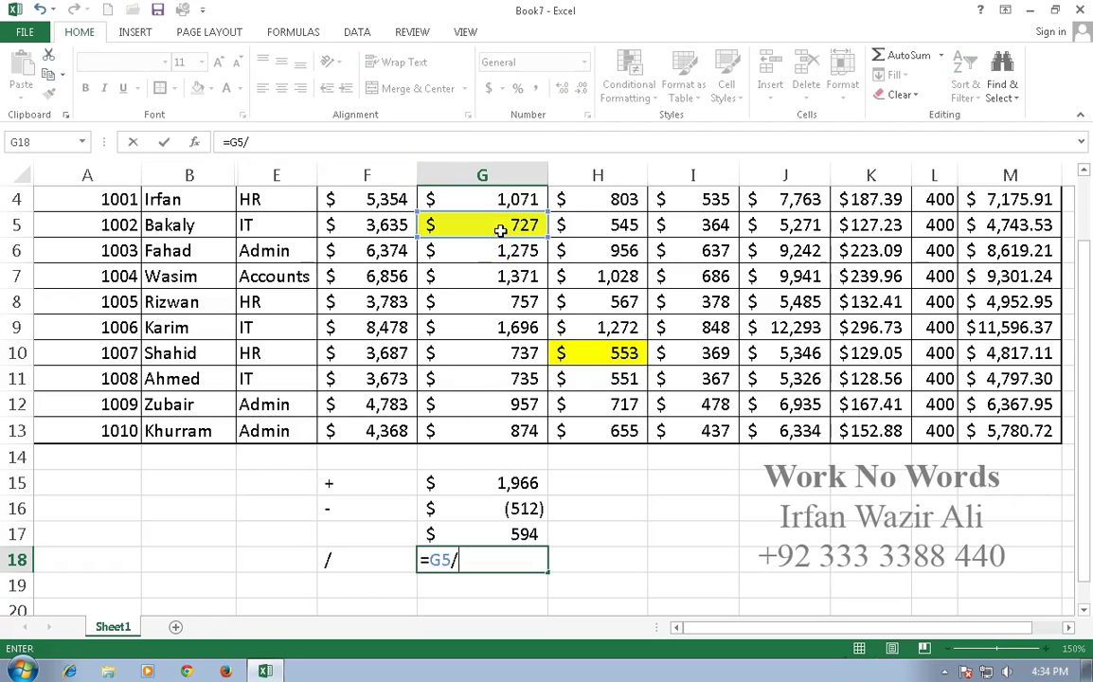
{"action": "left_click", "coordinate": [588, 354]}
{"action": "key", "text": "Return"}
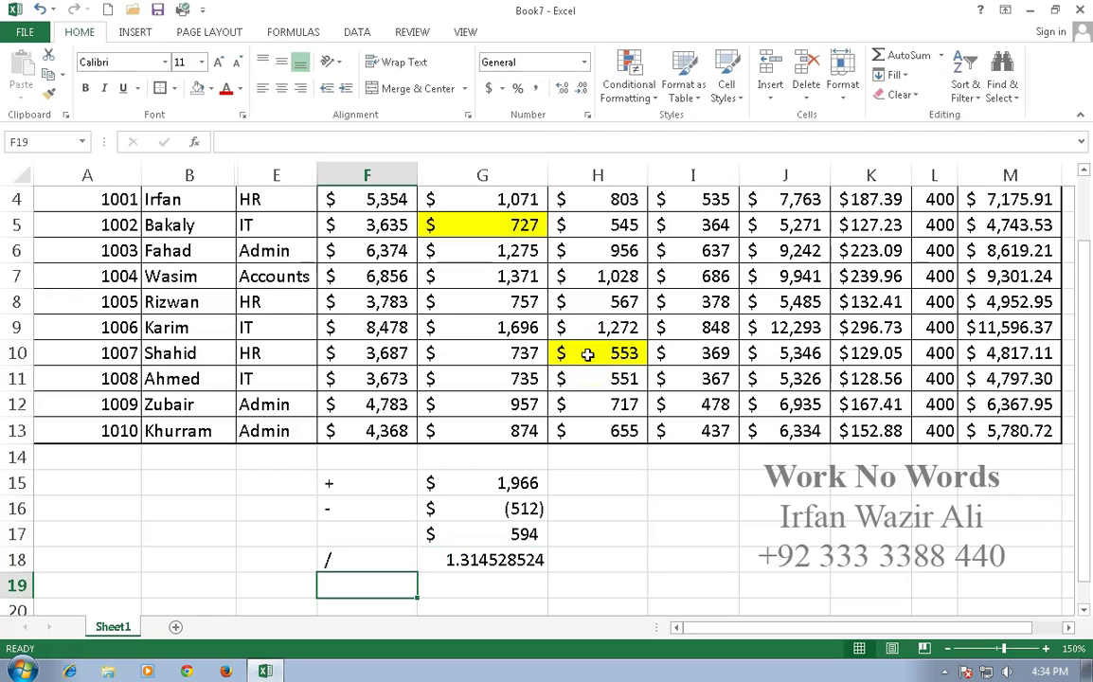
Enter a * label in F19 and multiply the two yellow cells in G19 with the formula =G5*H10.
{"action": "type", "text": "*"}
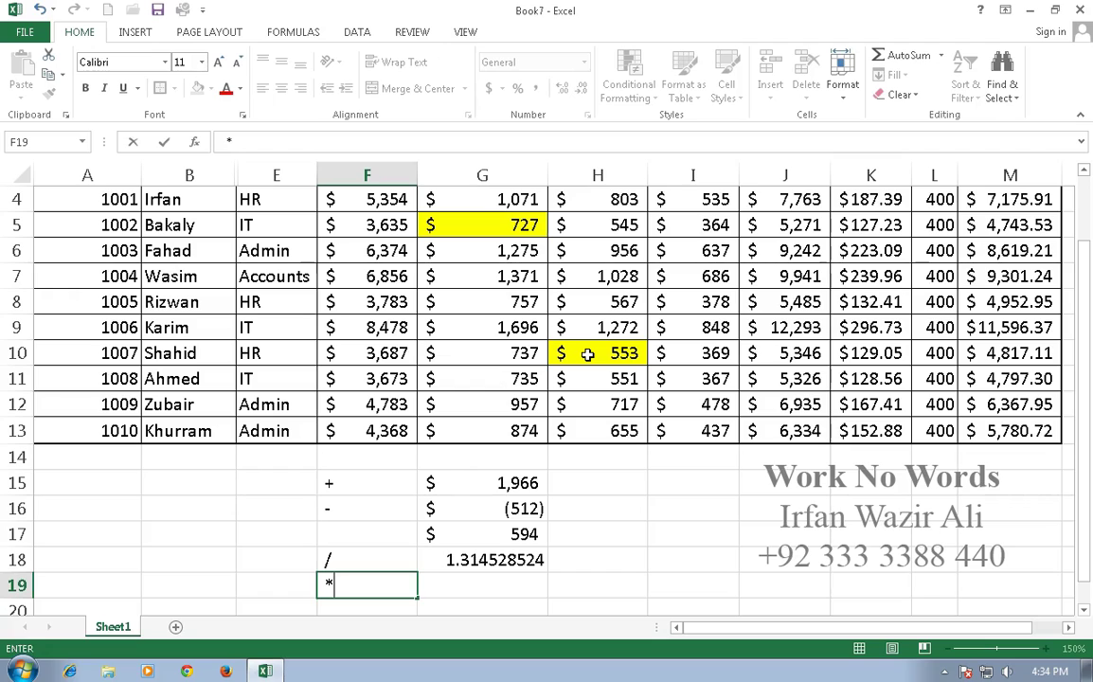
{"action": "key", "text": "Tab"}
{"action": "type", "text": "="}
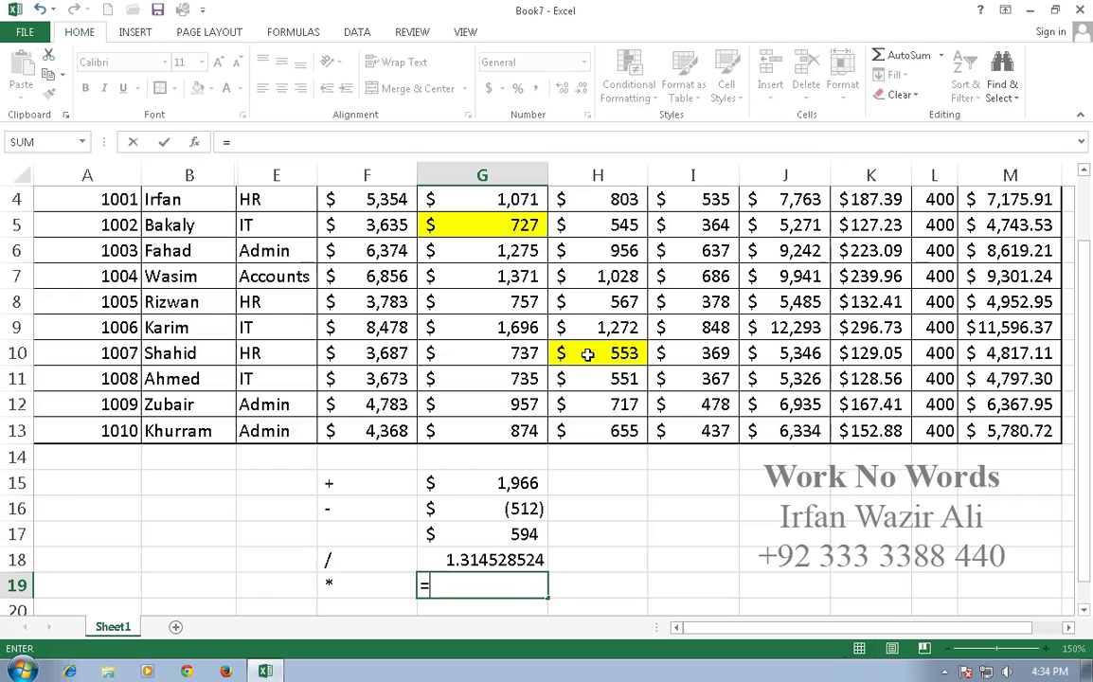
{"action": "left_click", "coordinate": [523, 232]}
{"action": "type", "text": "*"}
{"action": "left_click", "coordinate": [617, 353]}
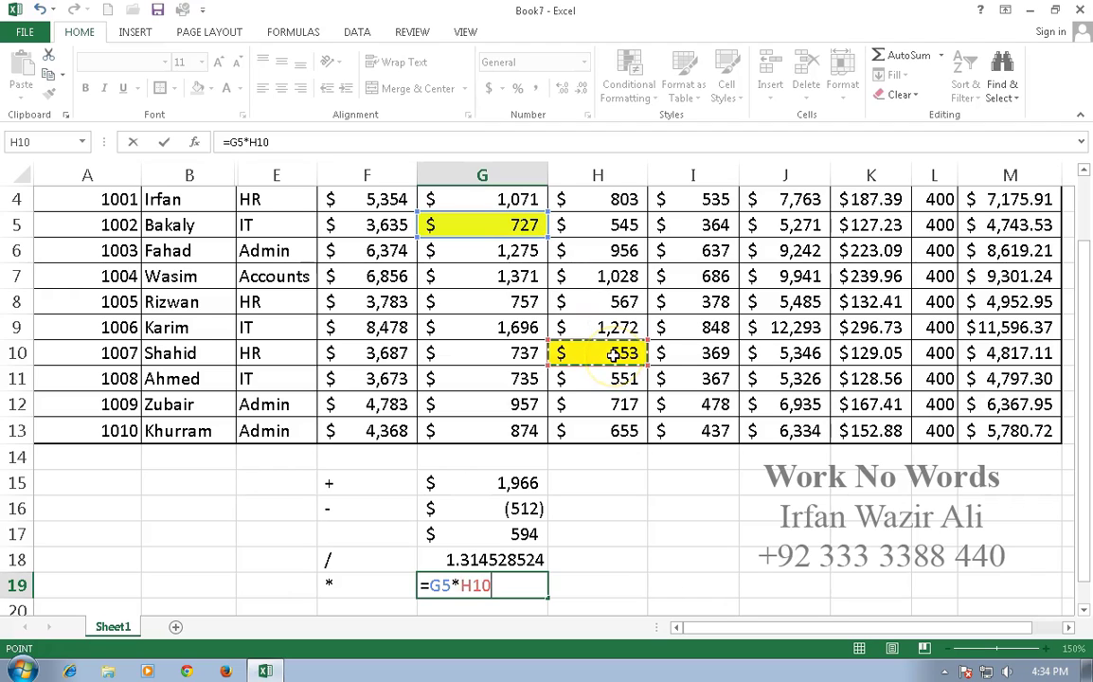
{"action": "key", "text": "Return"}
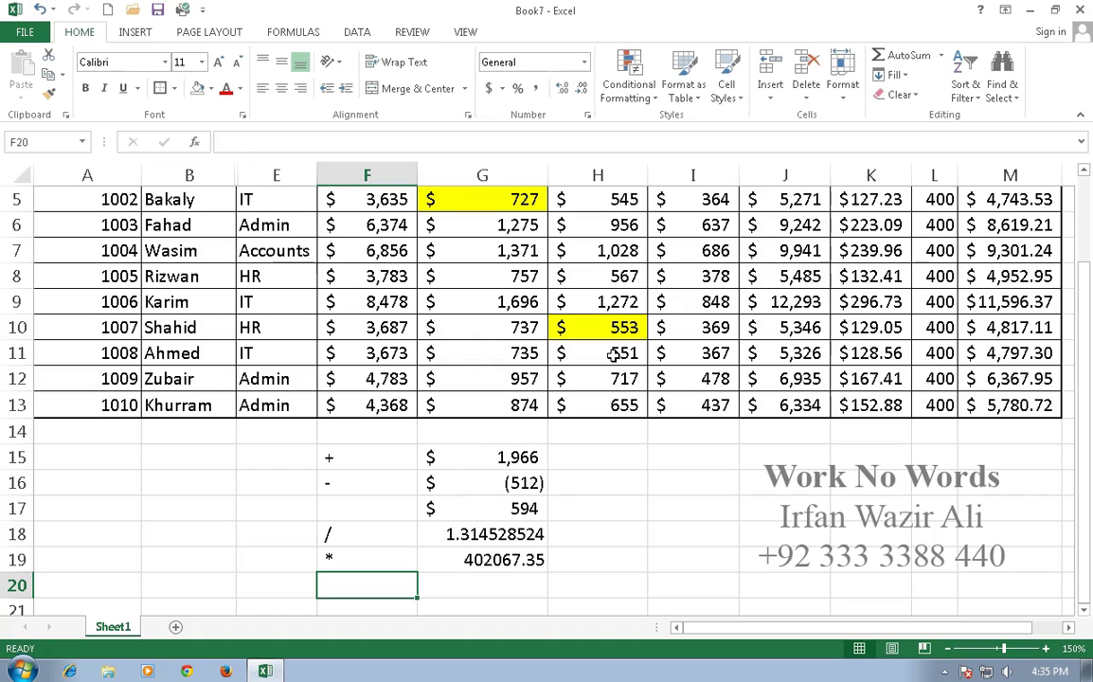
Total the Take Home column in cell M14 with AutoSum.
{"action": "scroll", "coordinate": [613, 353], "scroll_direction": "up", "scroll_amount": 1}
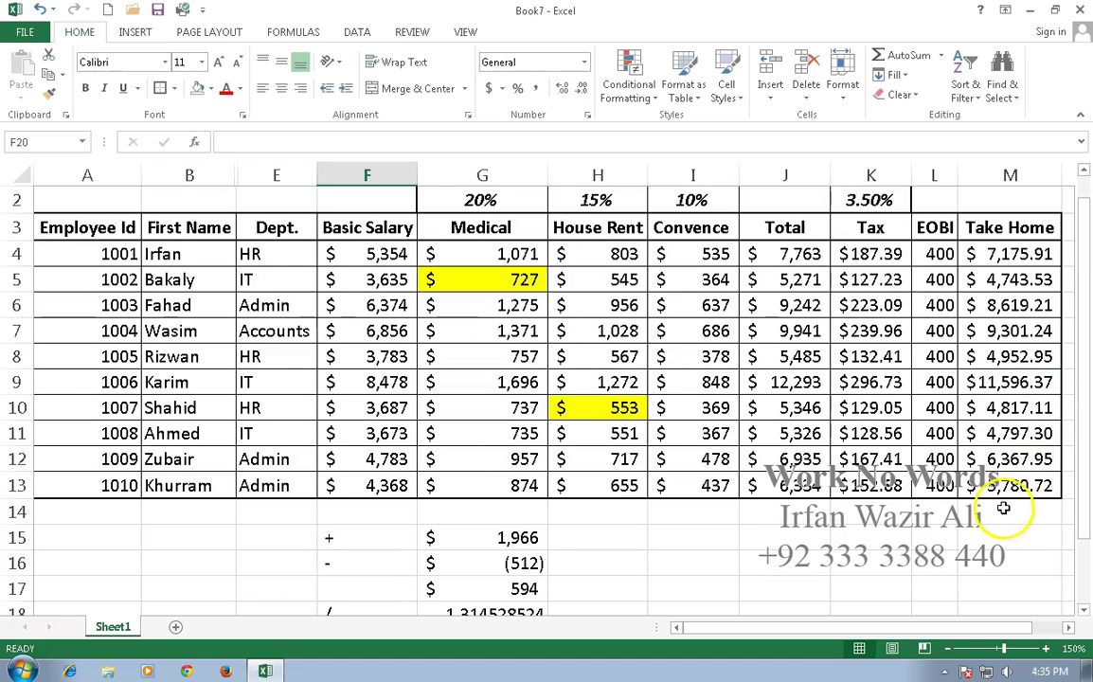
{"action": "left_click", "coordinate": [1003, 510]}
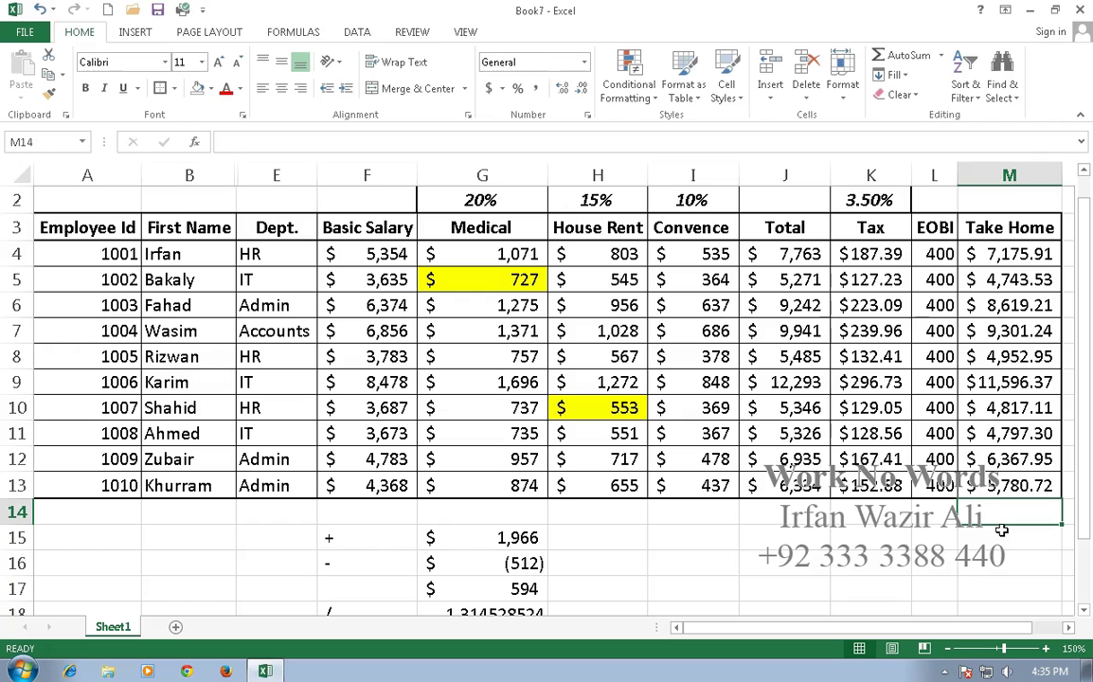
{"action": "left_click", "coordinate": [905, 57]}
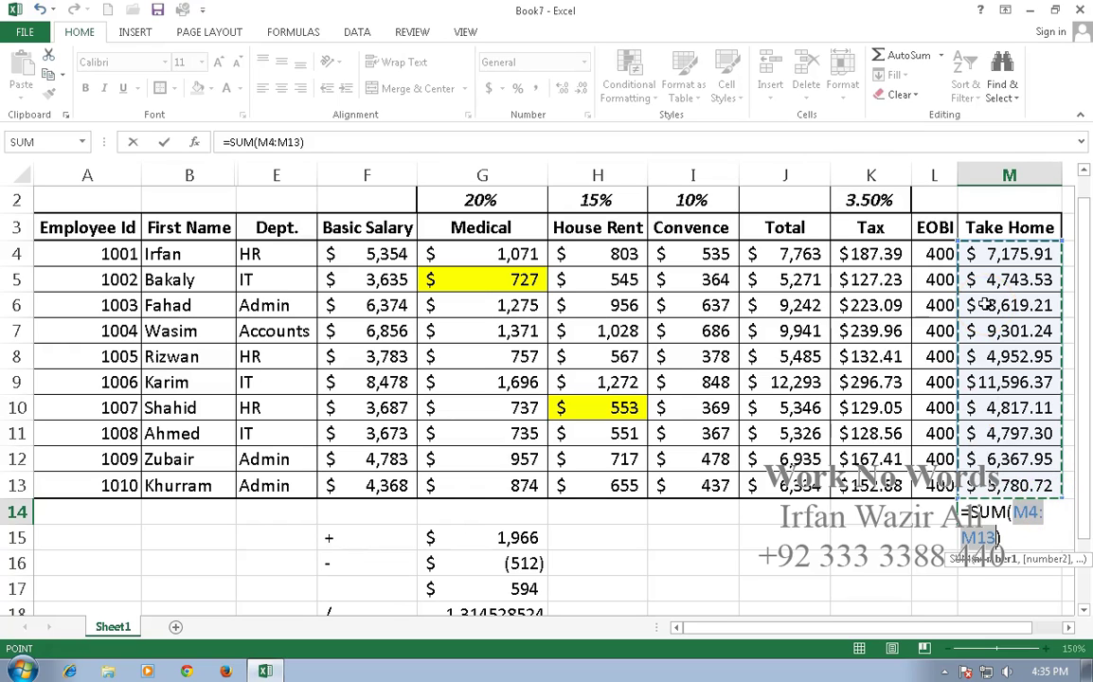
{"action": "key", "text": "Return"}
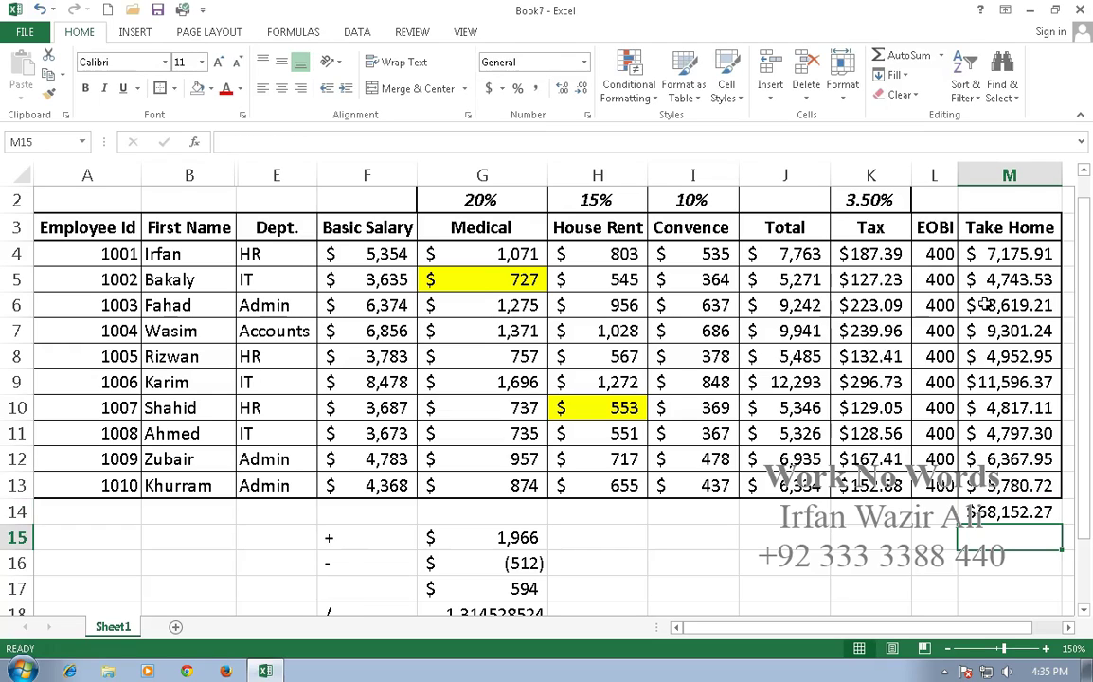
Clear the total in M14 and enter it again as the automatic sum =SUM(M4:M13).
{"action": "key", "text": "Up"}
{"action": "key", "text": "Delete"}
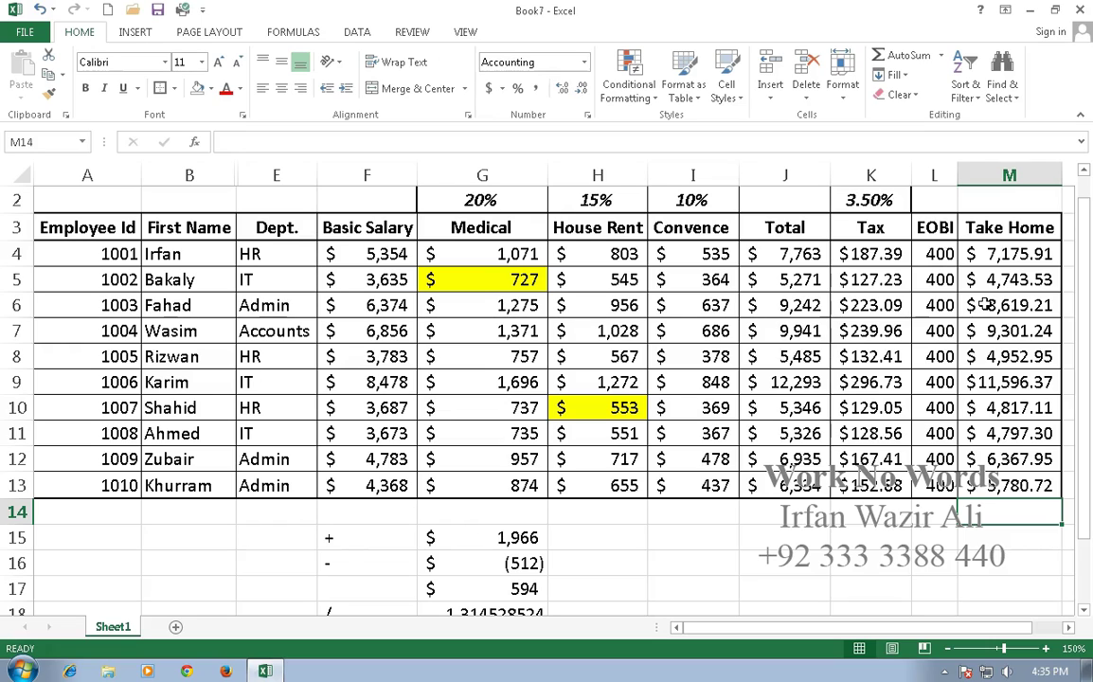
{"action": "key", "text": "alt+equal"}
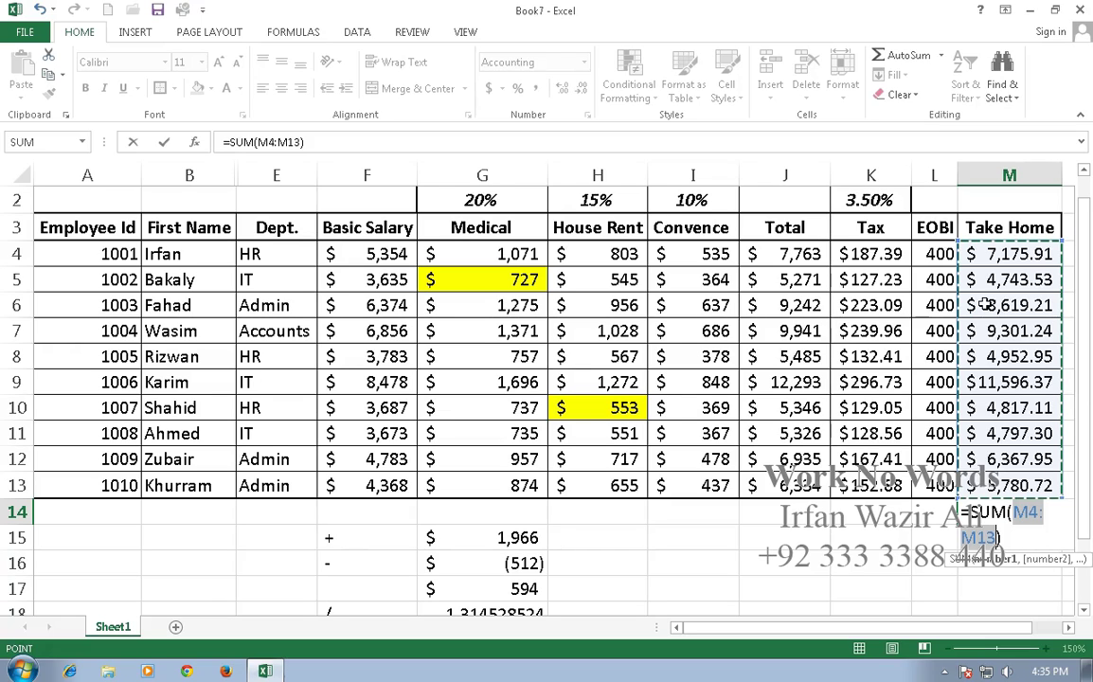
{"action": "key", "text": "Return"}
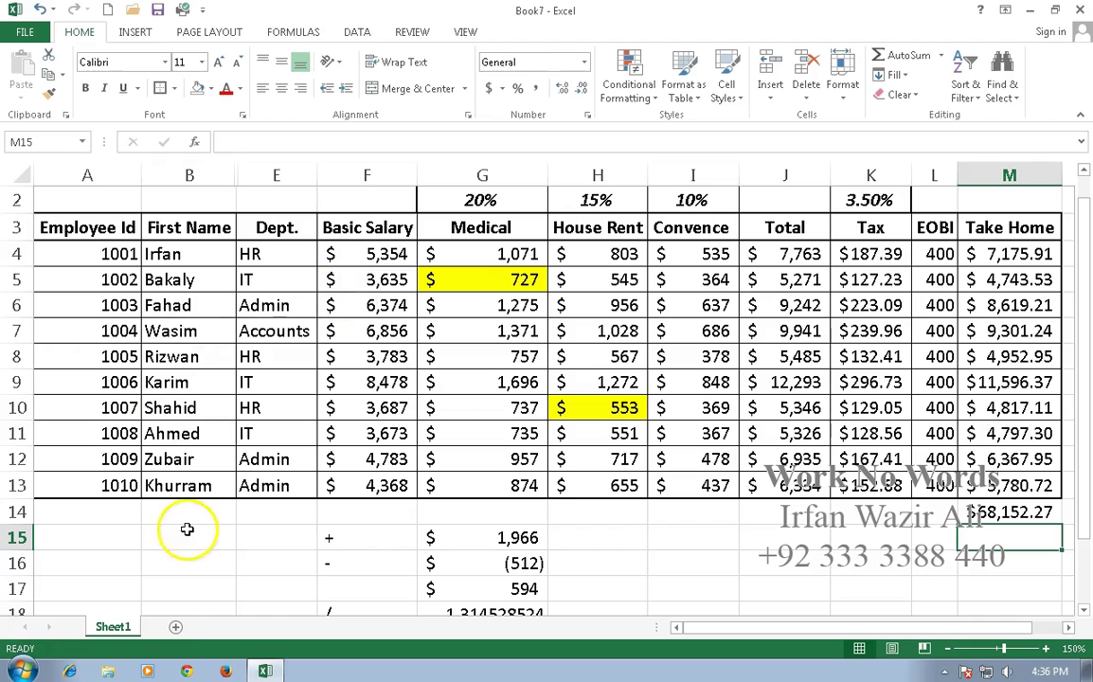
Add a second worksheet to the workbook and remove the yellow fill from cell G5 on Sheet1.
{"action": "left_click", "coordinate": [175, 629]}
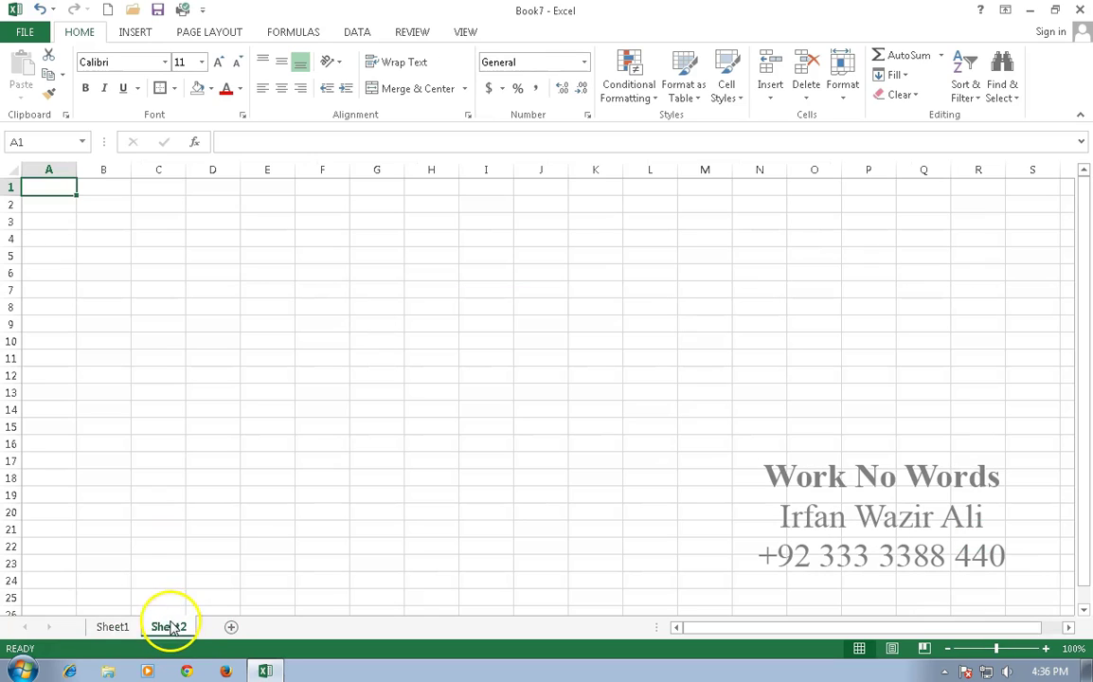
{"action": "left_click", "coordinate": [115, 627]}
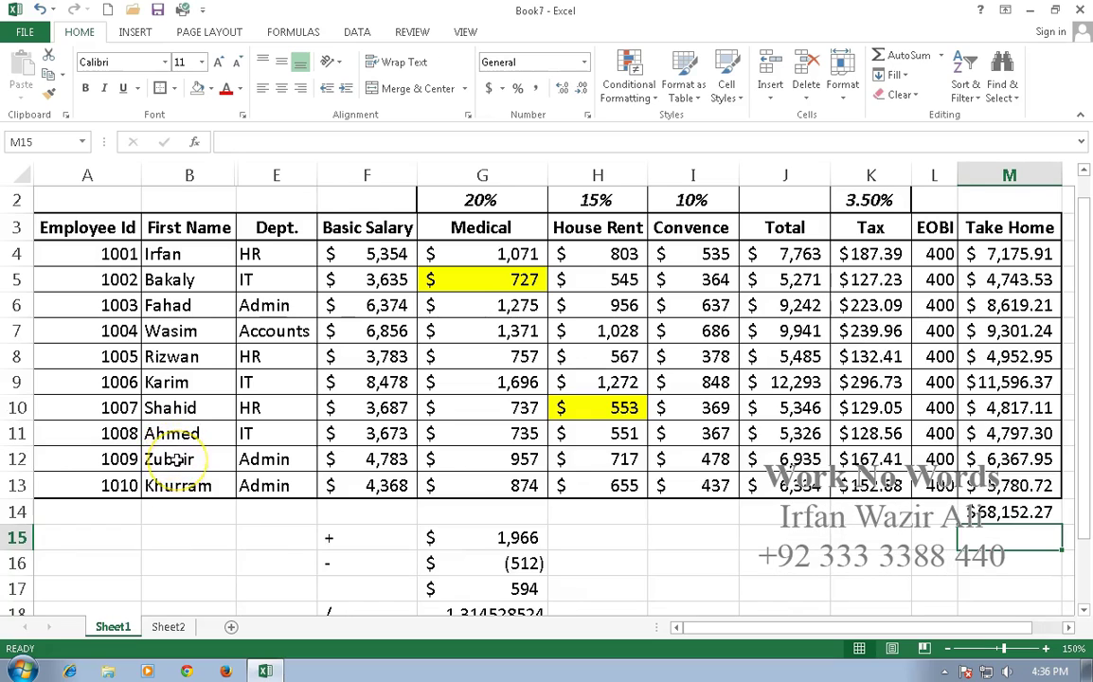
{"action": "scroll", "coordinate": [178, 460], "scroll_direction": "down", "scroll_amount": 2}
{"action": "scroll", "coordinate": [177, 460], "scroll_direction": "up", "scroll_amount": 1}
{"action": "scroll", "coordinate": [176, 459], "scroll_direction": "up", "scroll_amount": 1}
{"action": "left_click", "coordinate": [457, 280]}
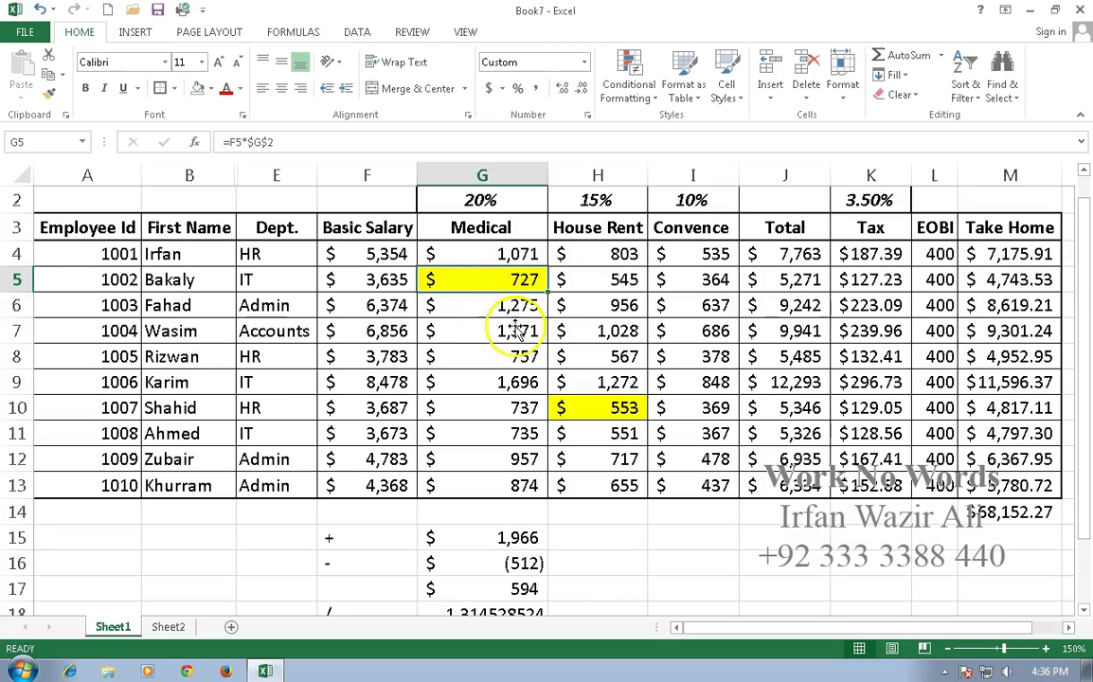
{"action": "left_click", "coordinate": [199, 92]}
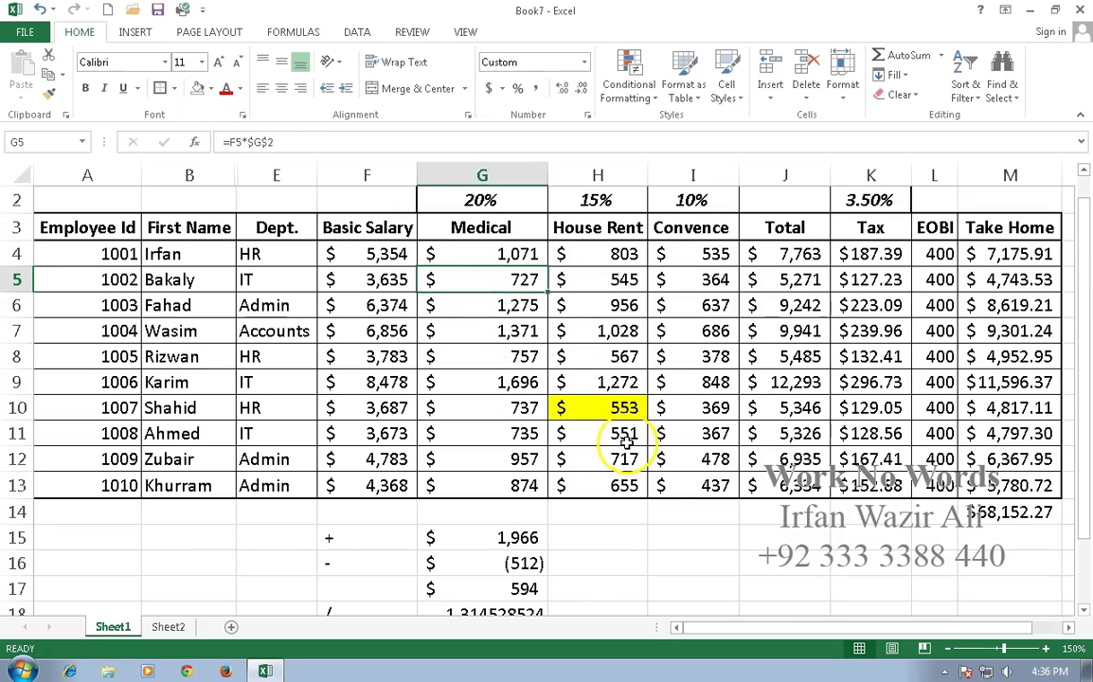
Fill cell D5 on Sheet2 with yellow and enter 600 in it.
{"action": "left_click", "coordinate": [620, 413]}
{"action": "left_click", "coordinate": [168, 627]}
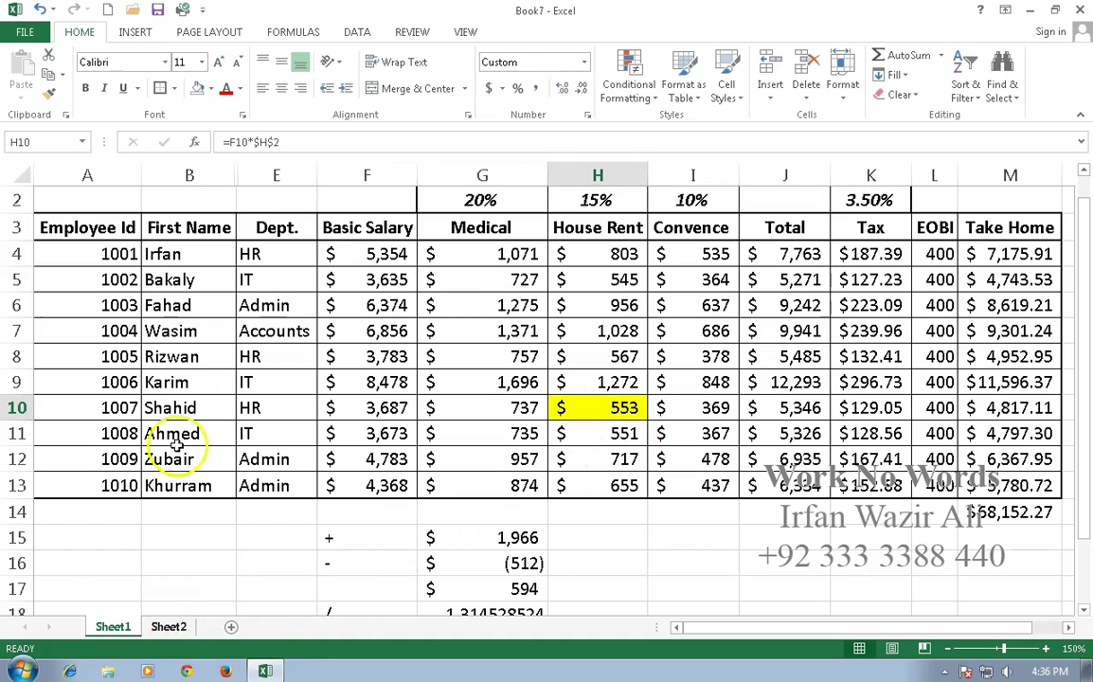
{"action": "left_click", "coordinate": [197, 257]}
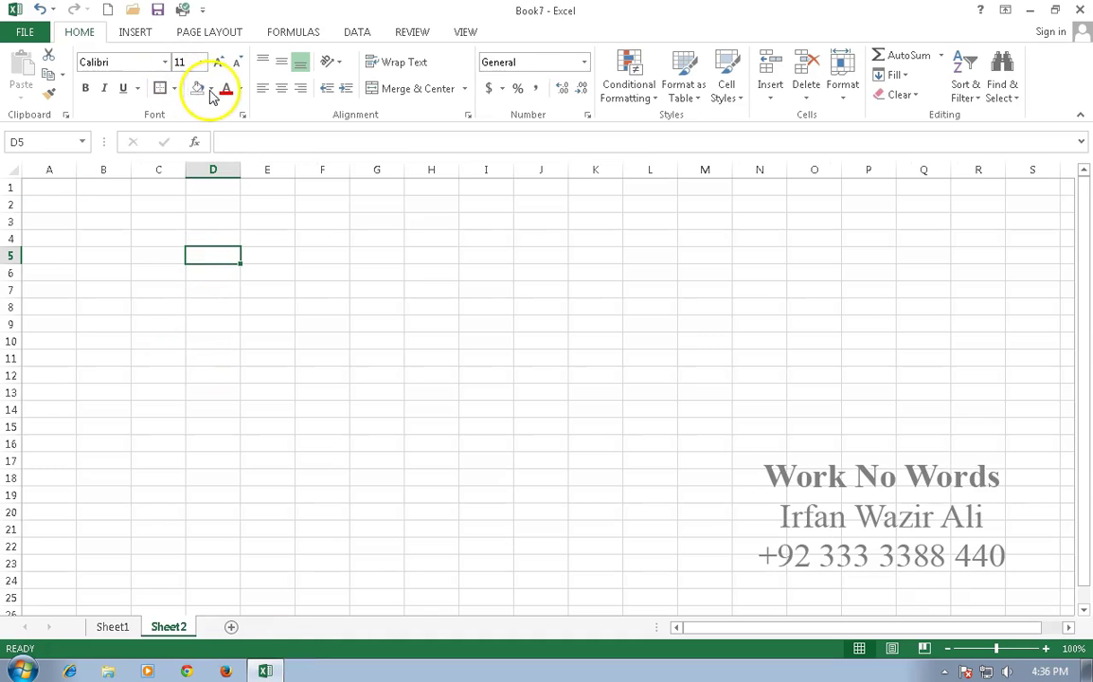
{"action": "left_click", "coordinate": [210, 89]}
{"action": "left_click", "coordinate": [239, 222]}
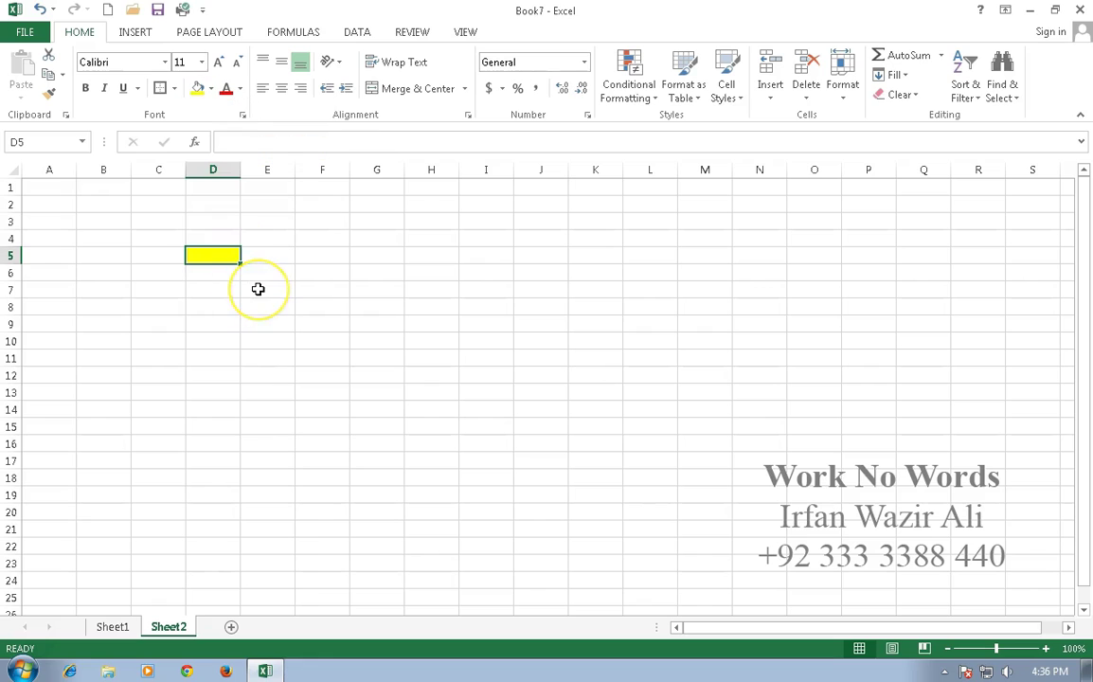
{"action": "scroll", "coordinate": [258, 289], "scroll_direction": "up", "scroll_amount": 1}
{"action": "scroll", "coordinate": [257, 289], "scroll_direction": "up", "scroll_amount": 6}
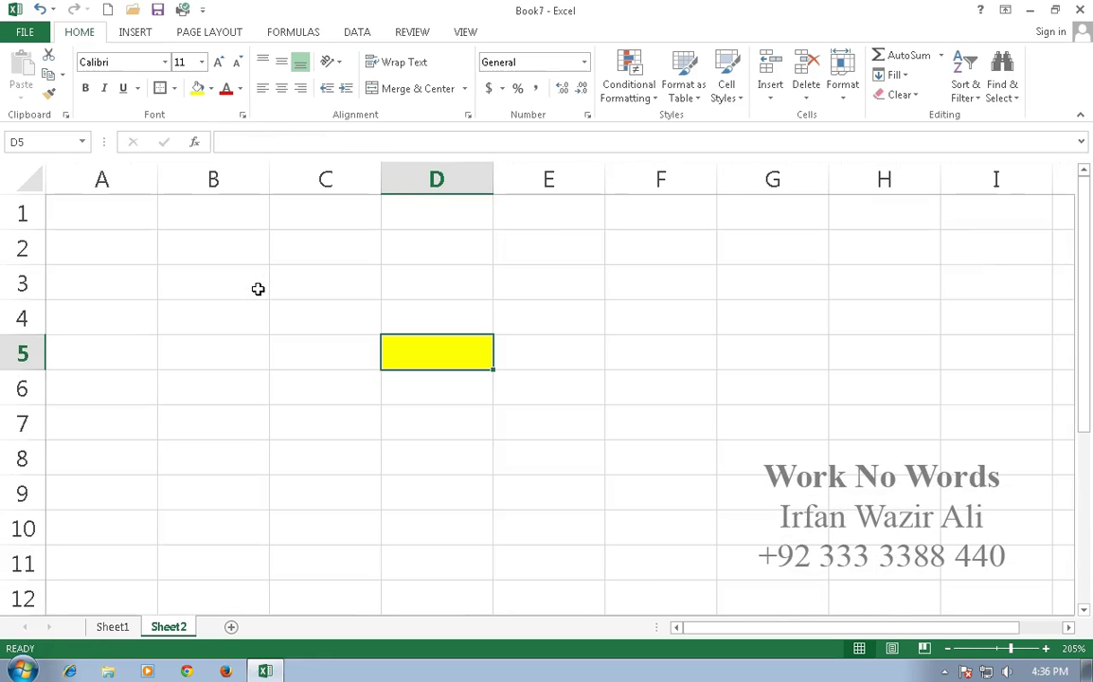
{"action": "type", "text": "600"}
{"action": "key", "text": "Tab"}
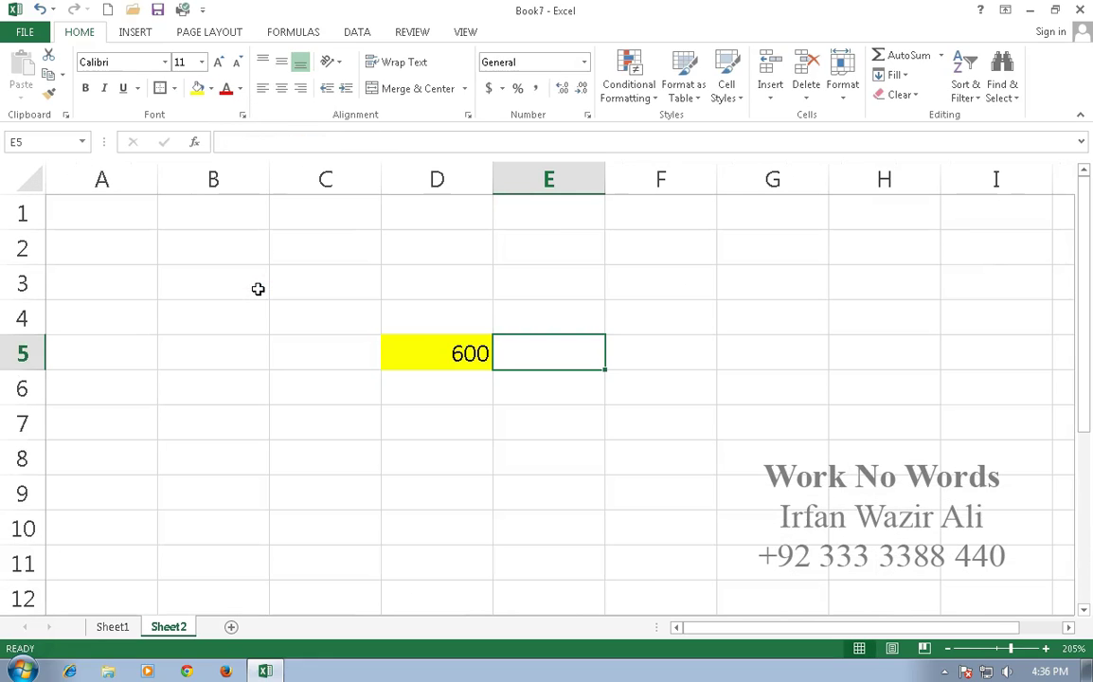
Add a third worksheet and enter the label Total in its cell A1.
{"action": "left_click", "coordinate": [230, 627]}
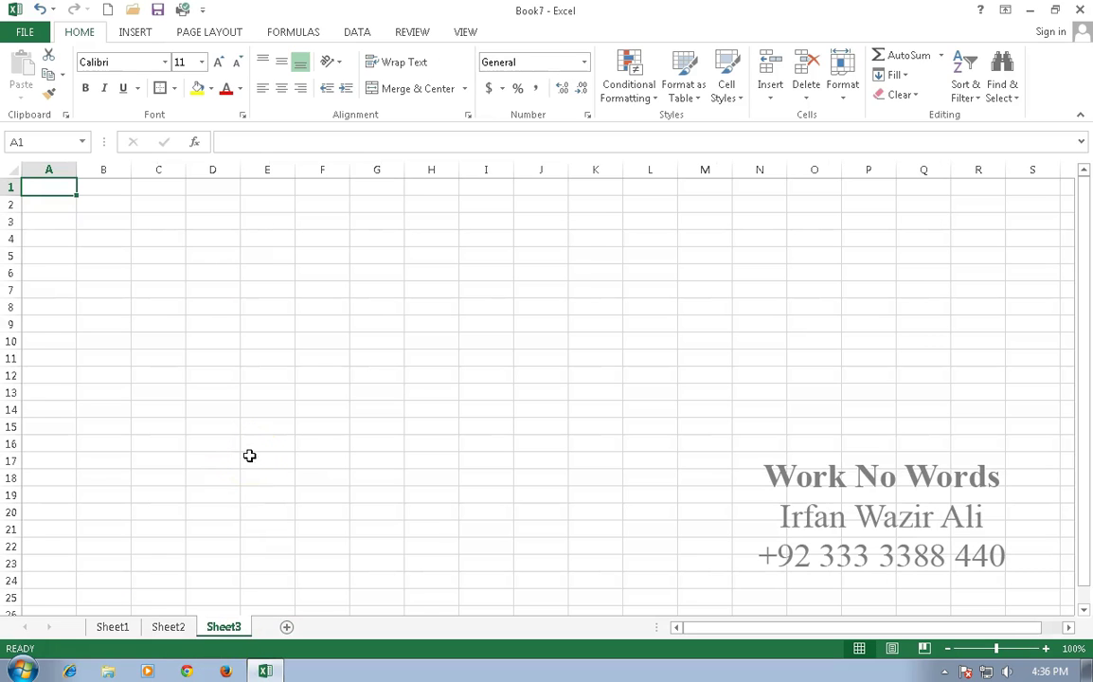
{"action": "scroll", "coordinate": [249, 456], "scroll_direction": "up", "scroll_amount": 7}
{"action": "type", "text": "Total"}
{"action": "key", "text": "Tab"}
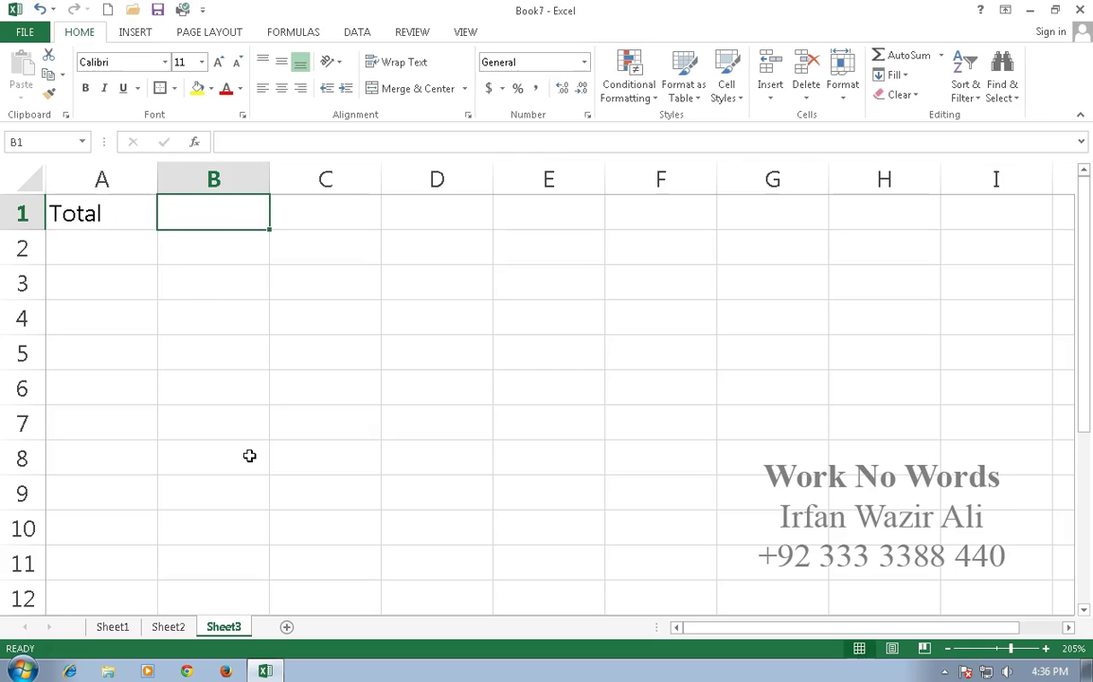
Add the yellow cells of the other two sheets in Sheet3 cell B1 with the formula =Sheet1!H10+Sheet2!D5.
{"action": "type", "text": "="}
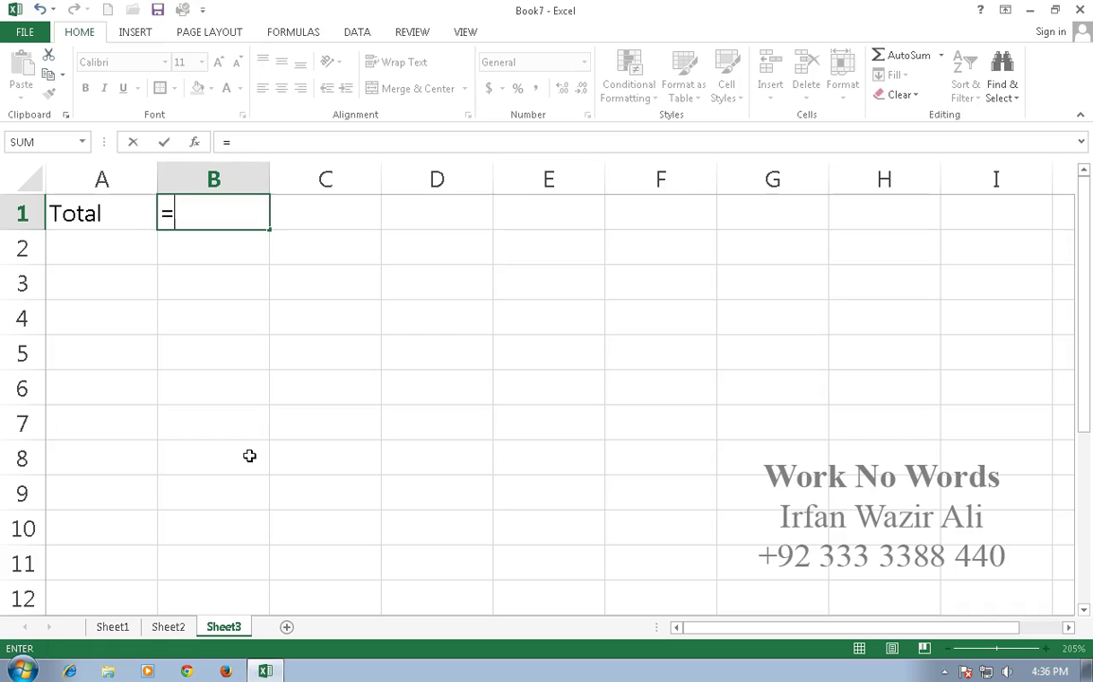
{"action": "left_click", "coordinate": [113, 627]}
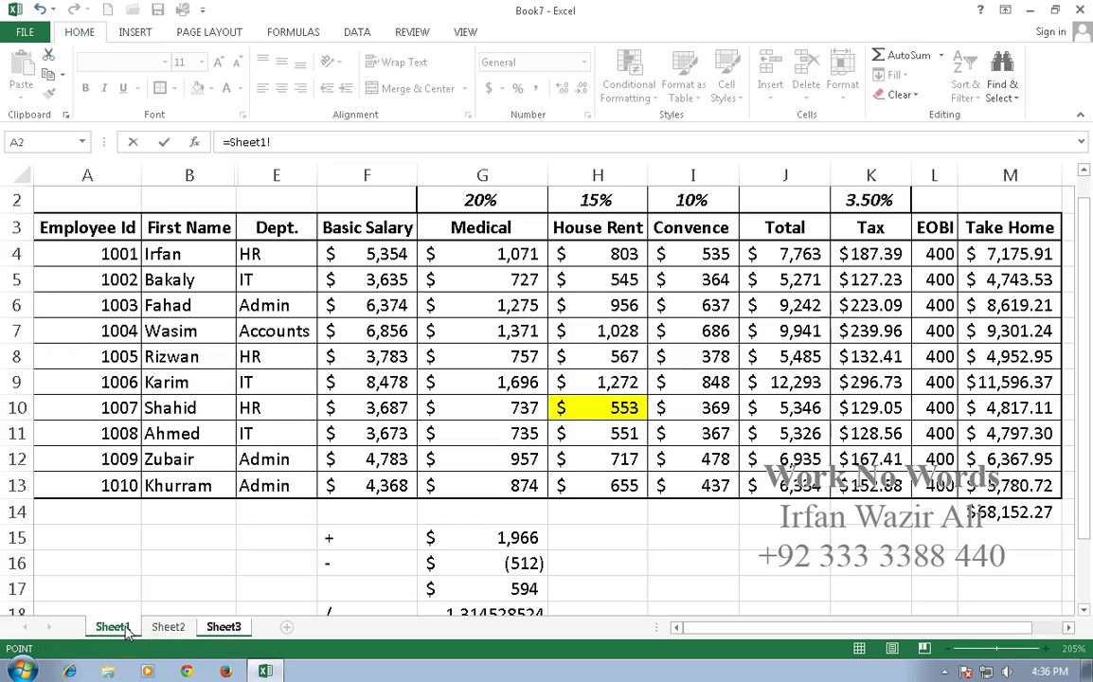
{"action": "left_click", "coordinate": [590, 407]}
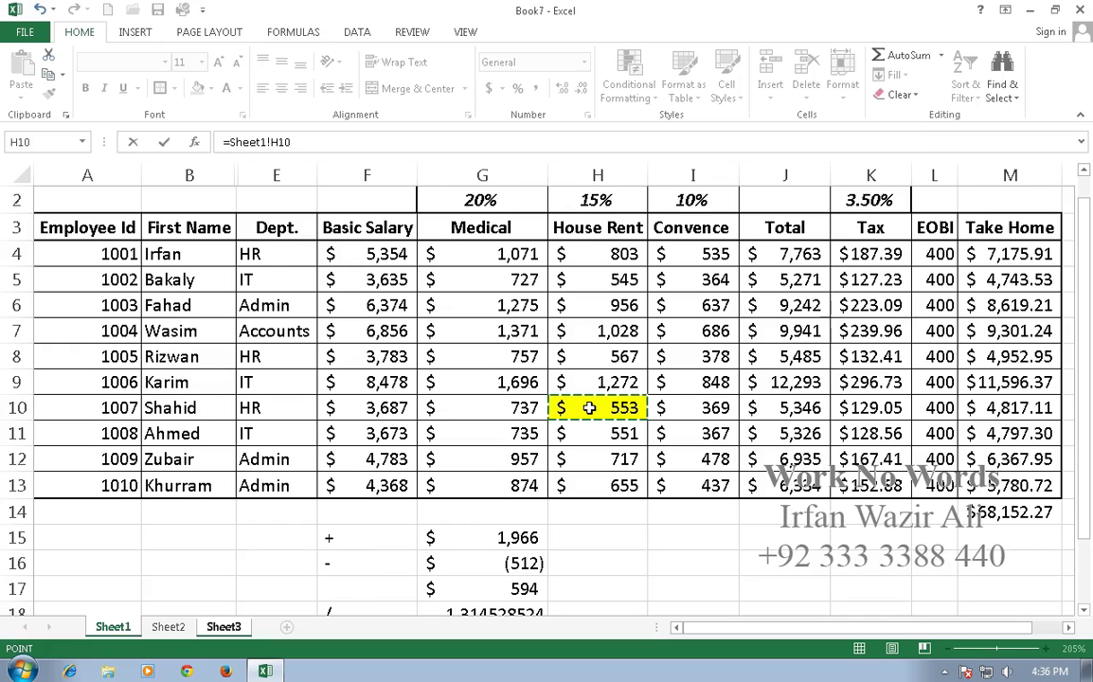
{"action": "type", "text": "+"}
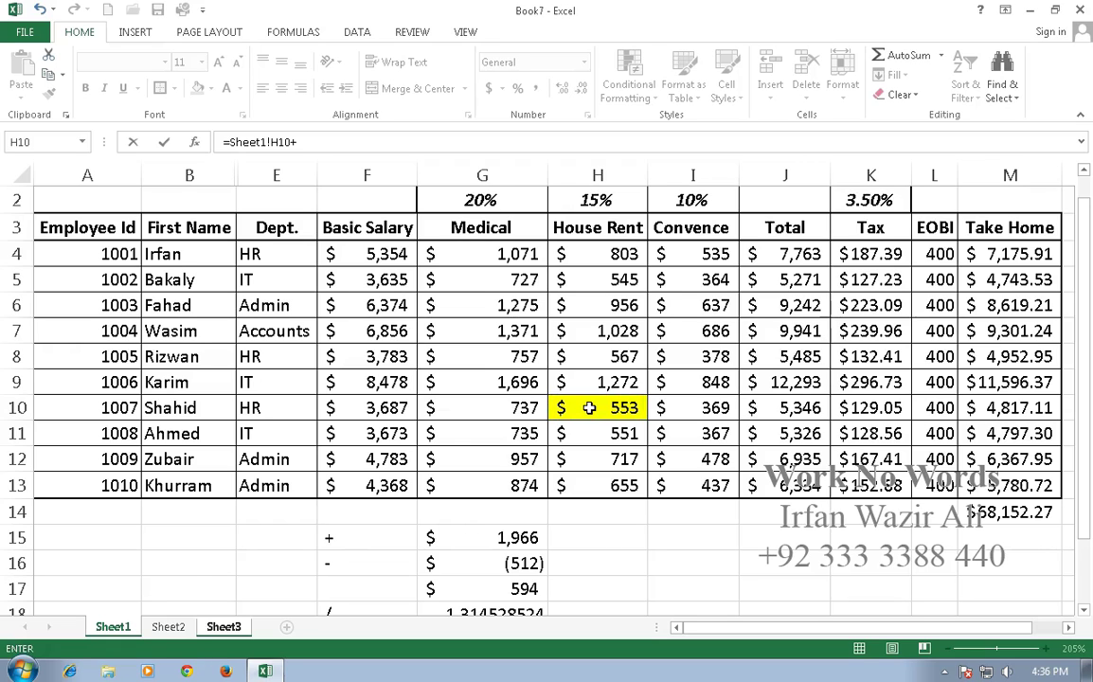
{"action": "left_click", "coordinate": [170, 626]}
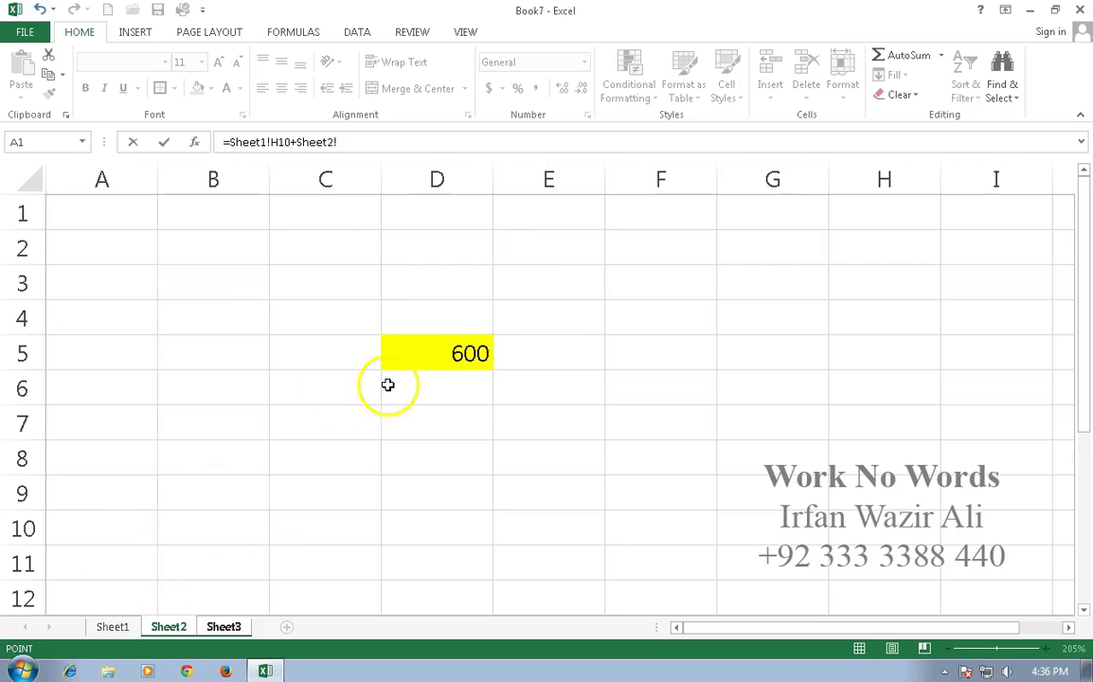
{"action": "left_click", "coordinate": [460, 353]}
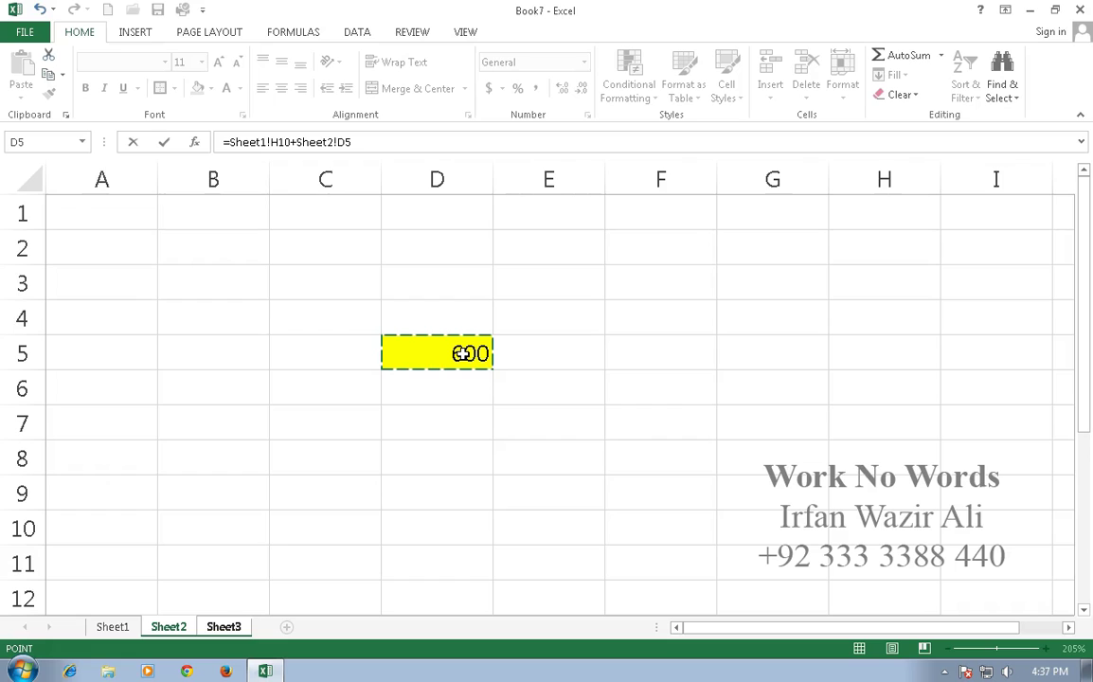
{"action": "key", "text": "Return"}
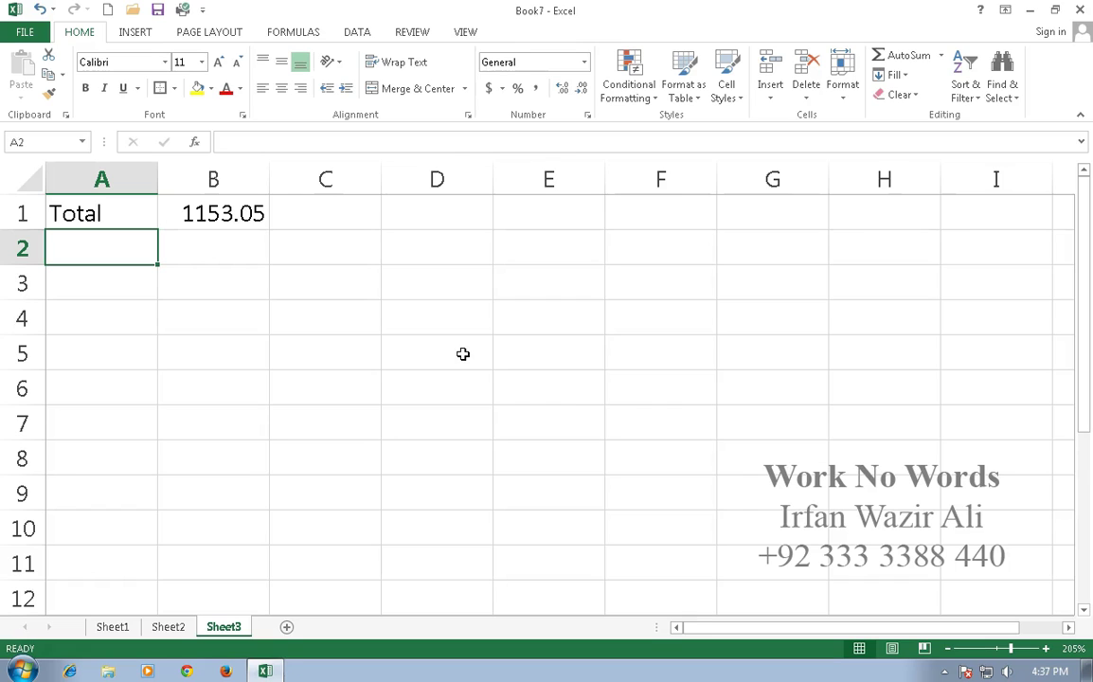
Change cell D5 on Sheet2 to 100 and check the total on Sheet3.
{"action": "left_click", "coordinate": [176, 627]}
{"action": "left_click", "coordinate": [479, 351]}
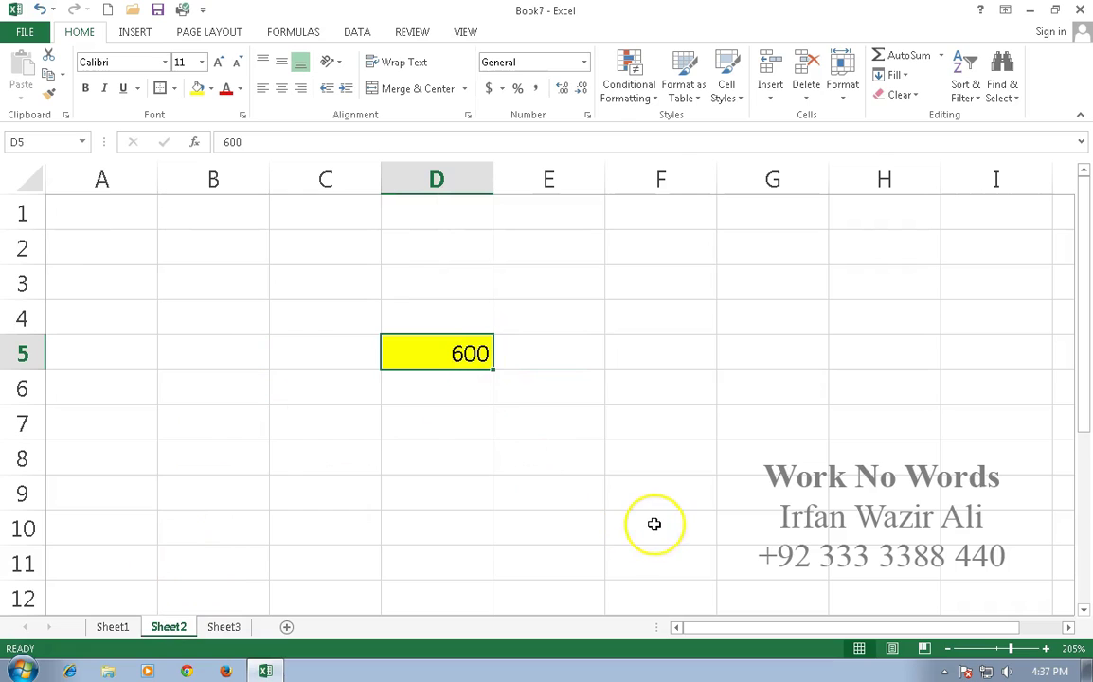
{"action": "type", "text": "100"}
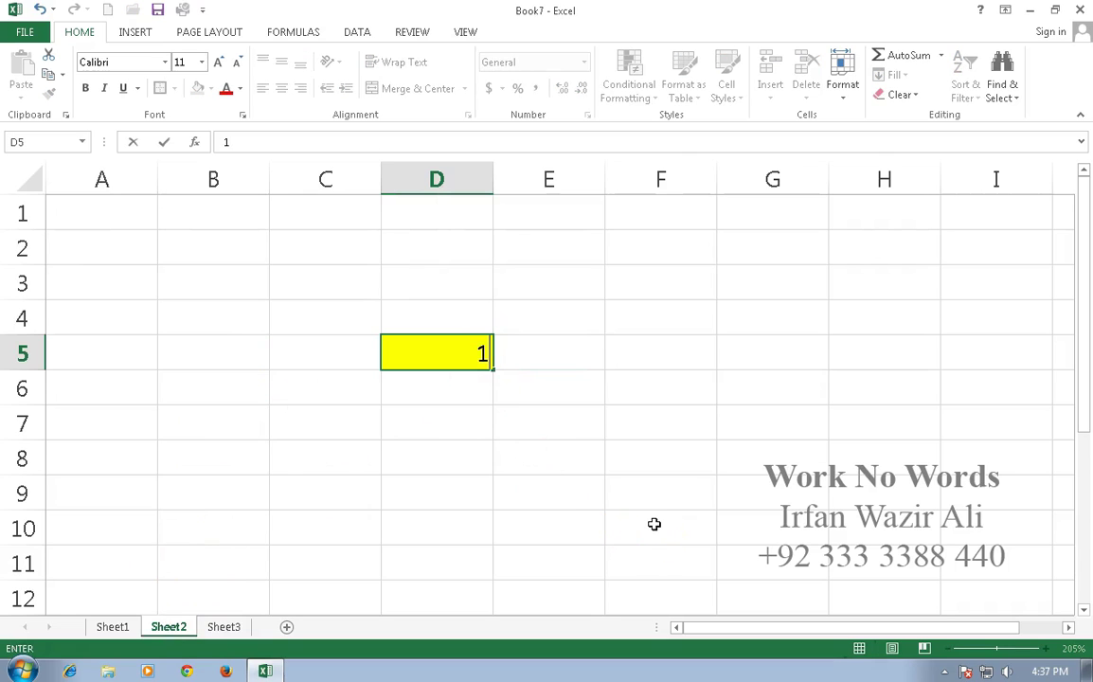
{"action": "key", "text": "Return"}
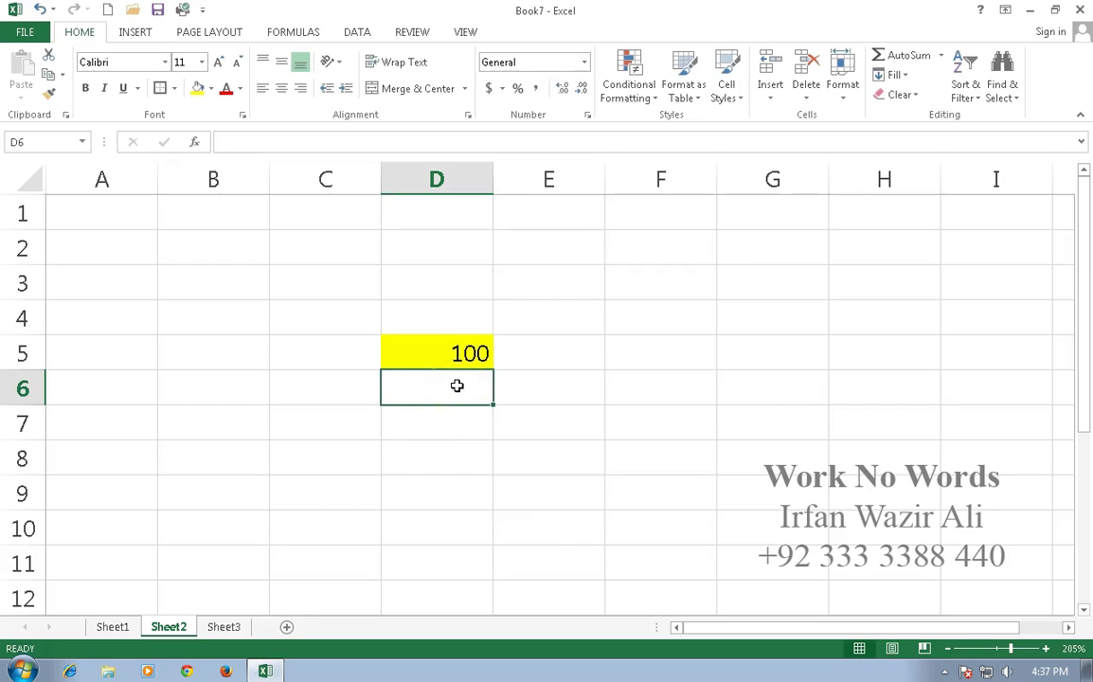
{"action": "left_click", "coordinate": [218, 627]}
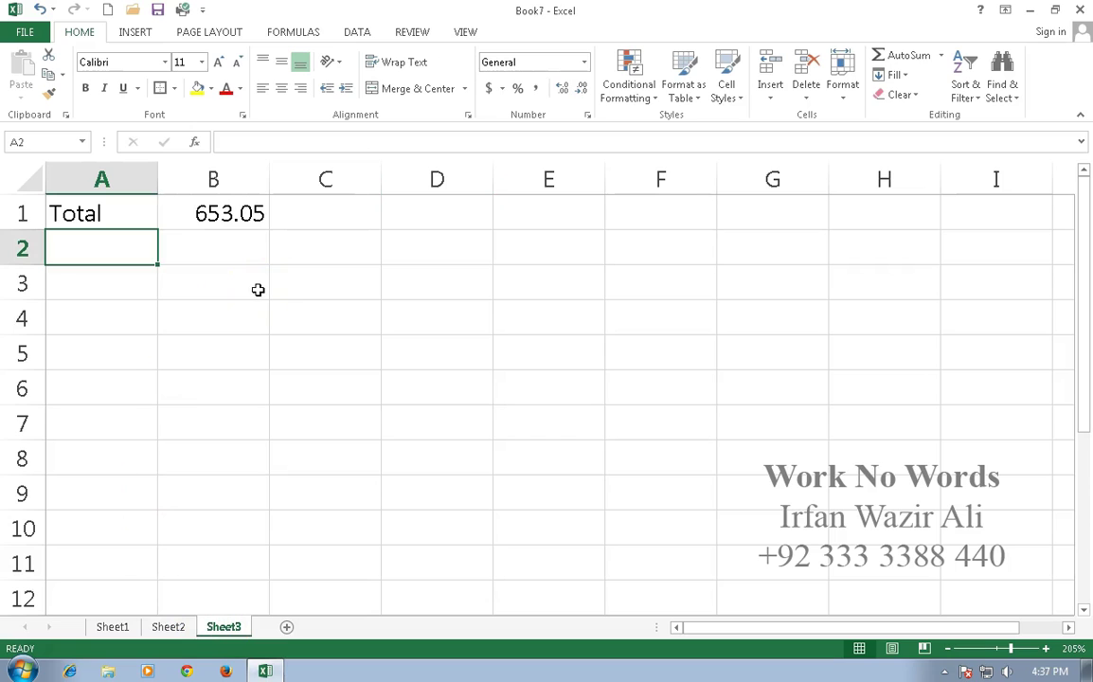
Set the basic salary of employee 1001 in cell F4 on Sheet1 to 6000.
{"action": "left_click", "coordinate": [113, 627]}
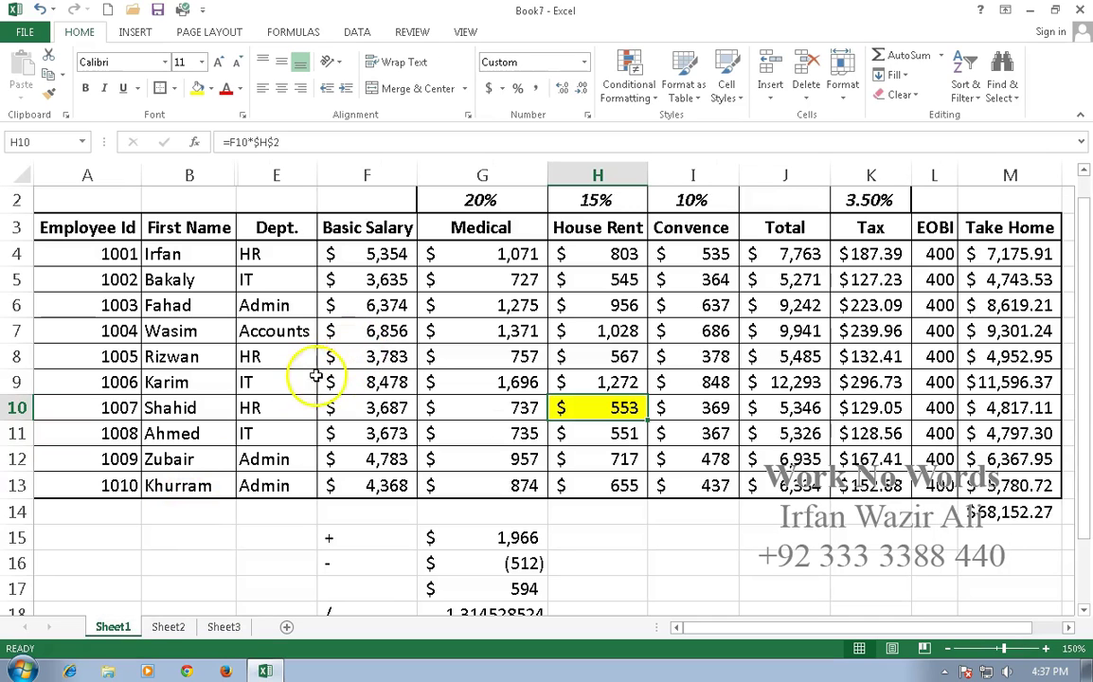
{"action": "left_click", "coordinate": [394, 262]}
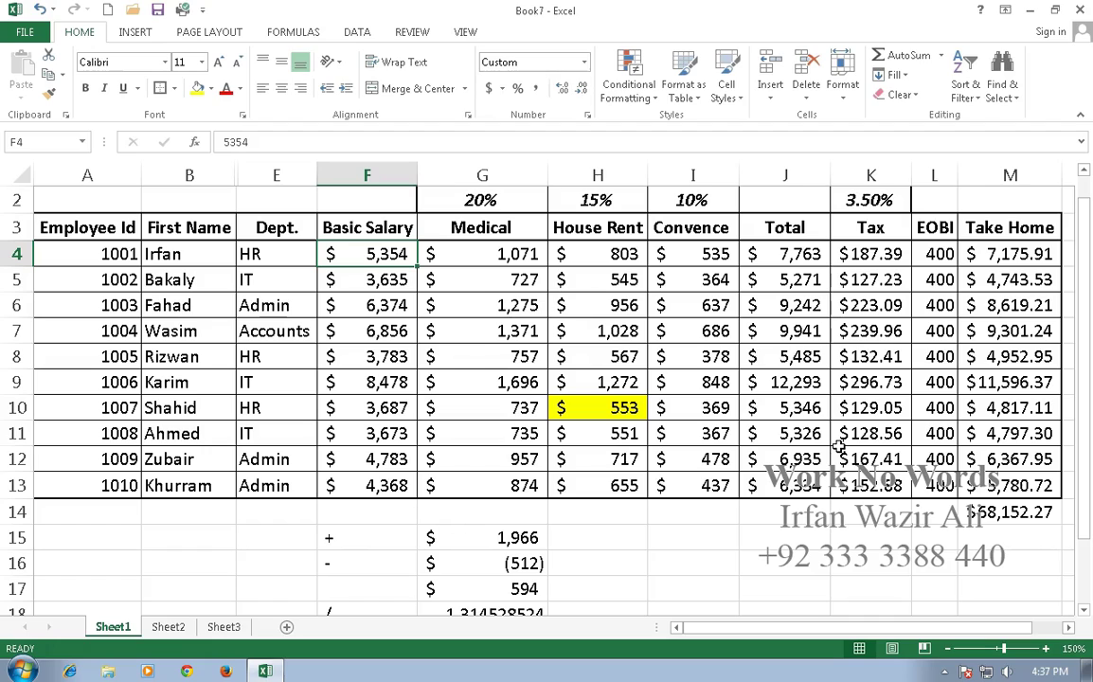
{"action": "type", "text": "6000"}
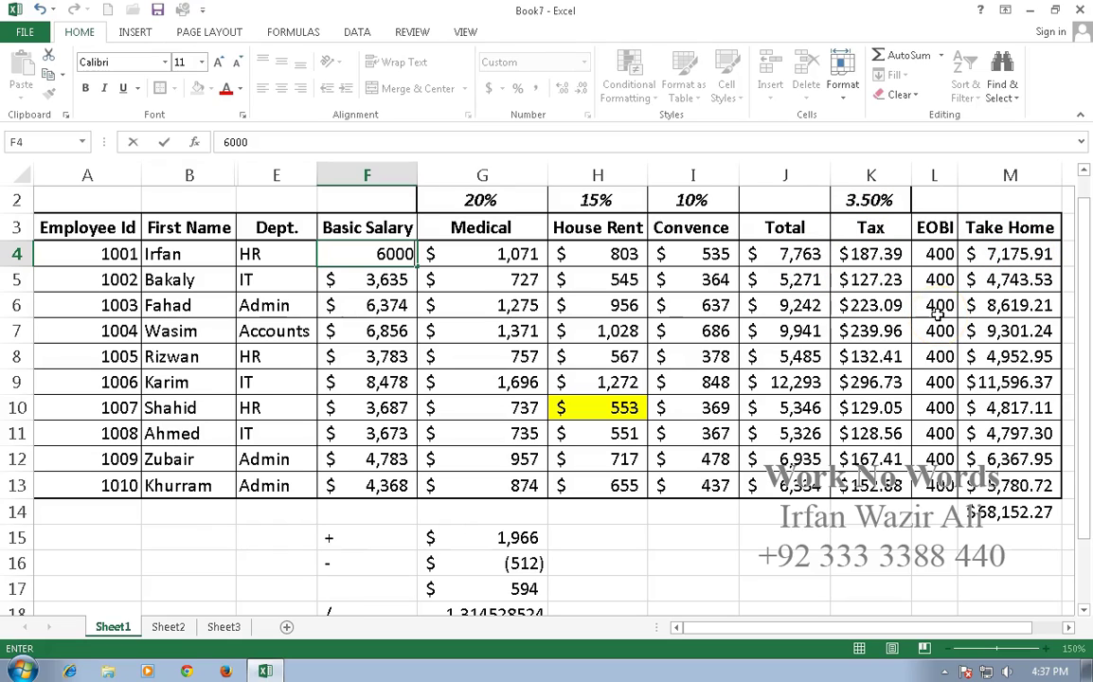
{"action": "key", "text": "Return"}
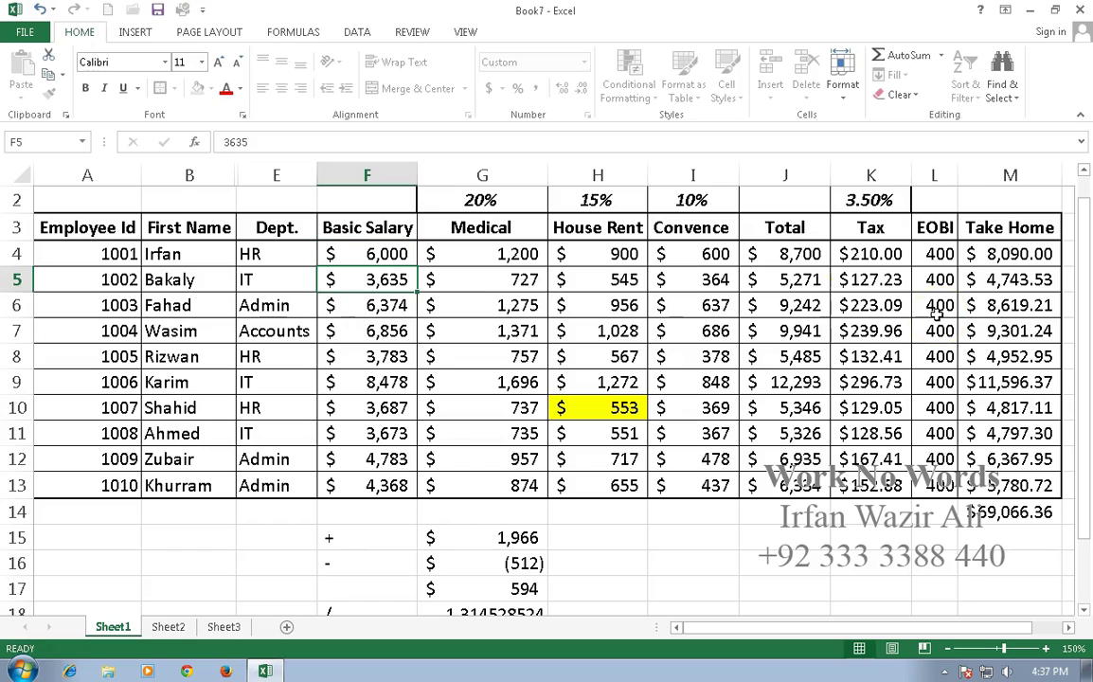